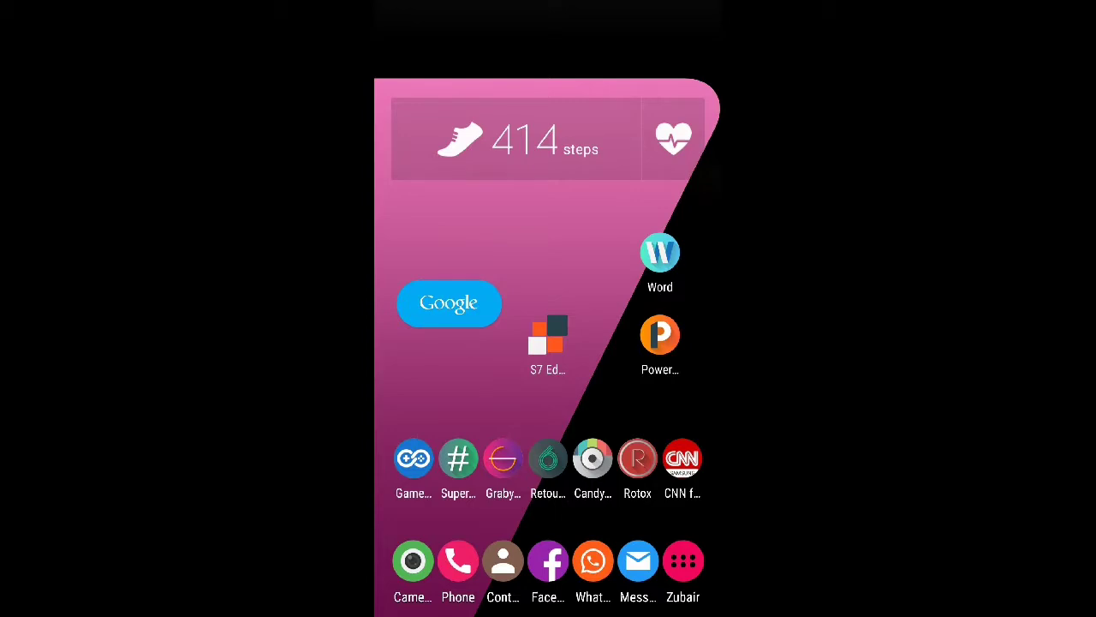
- Launch PowerPoint and create a new blank presentation
{"action": "left_click", "coordinate": [675, 338]}
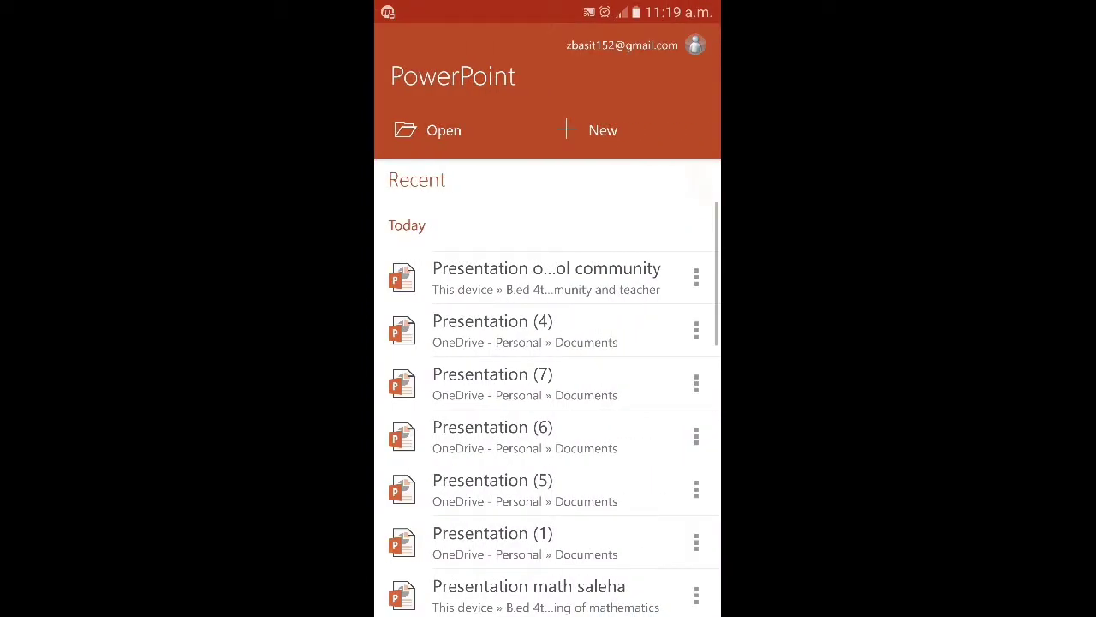
{"action": "left_click", "coordinate": [625, 129]}
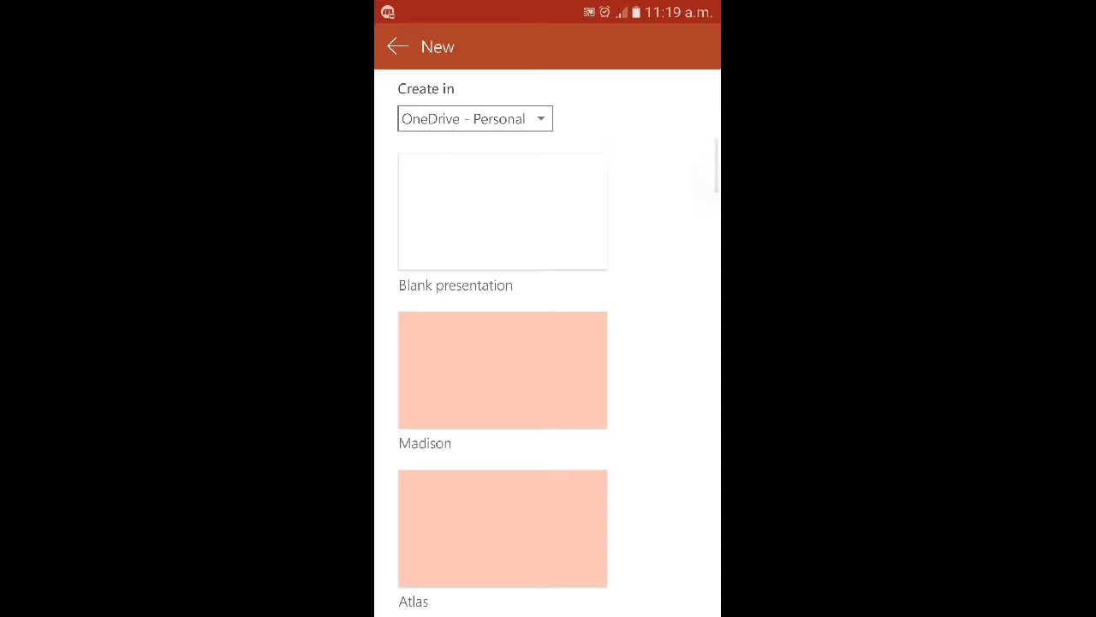
{"action": "left_click", "coordinate": [523, 221]}
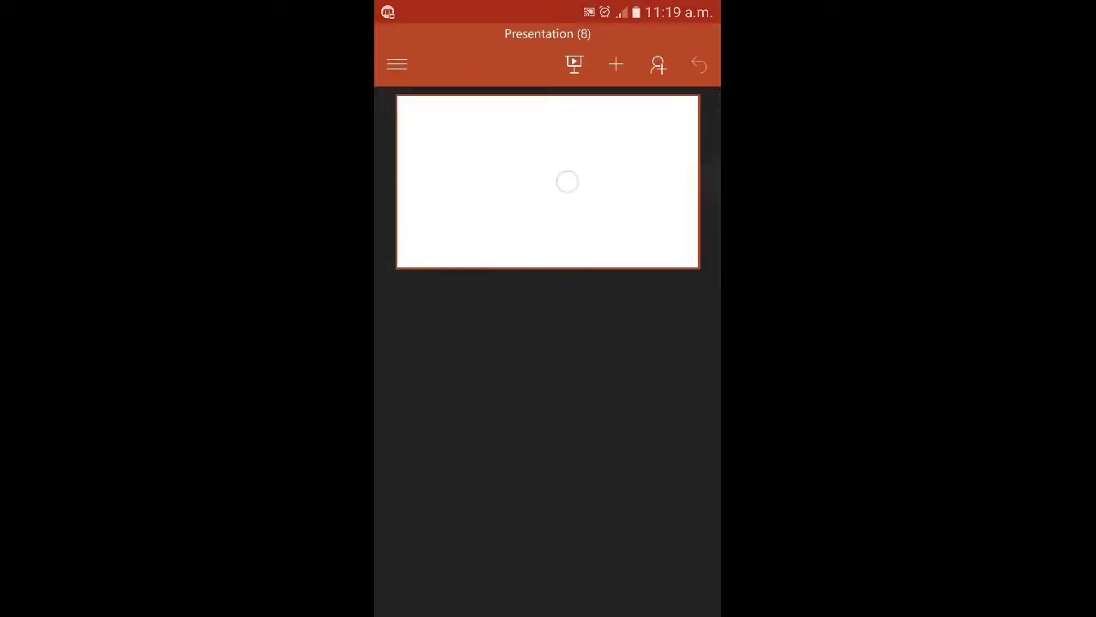
- Open the blank title slide and select its subtitle and title placeholders
{"action": "left_click", "coordinate": [567, 181]}
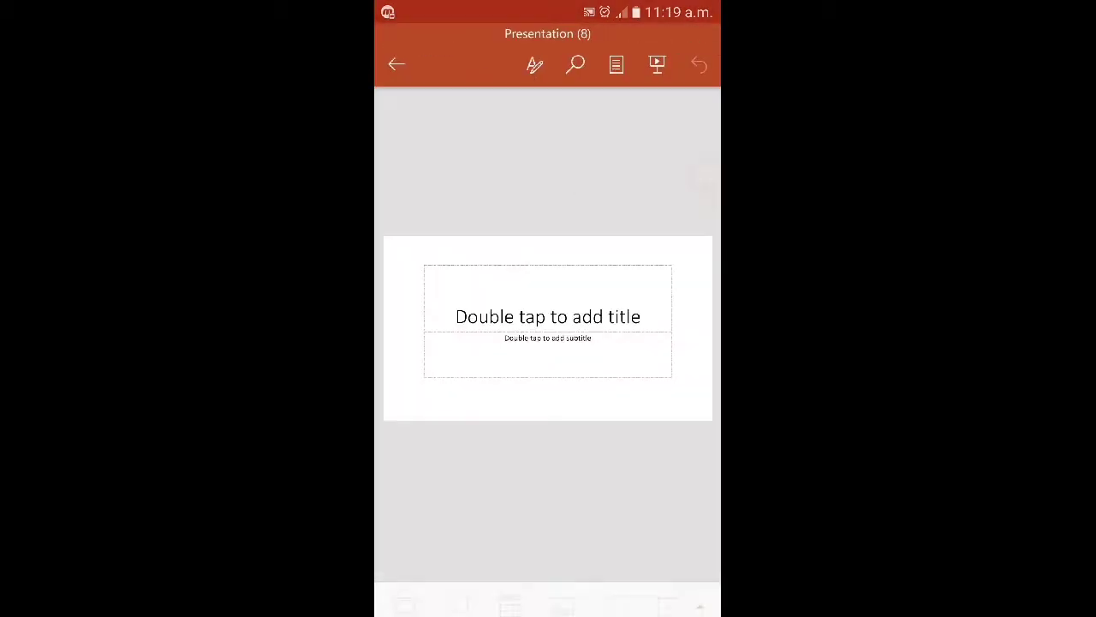
{"action": "left_click", "coordinate": [548, 325]}
{"action": "double_click", "coordinate": [541, 337]}
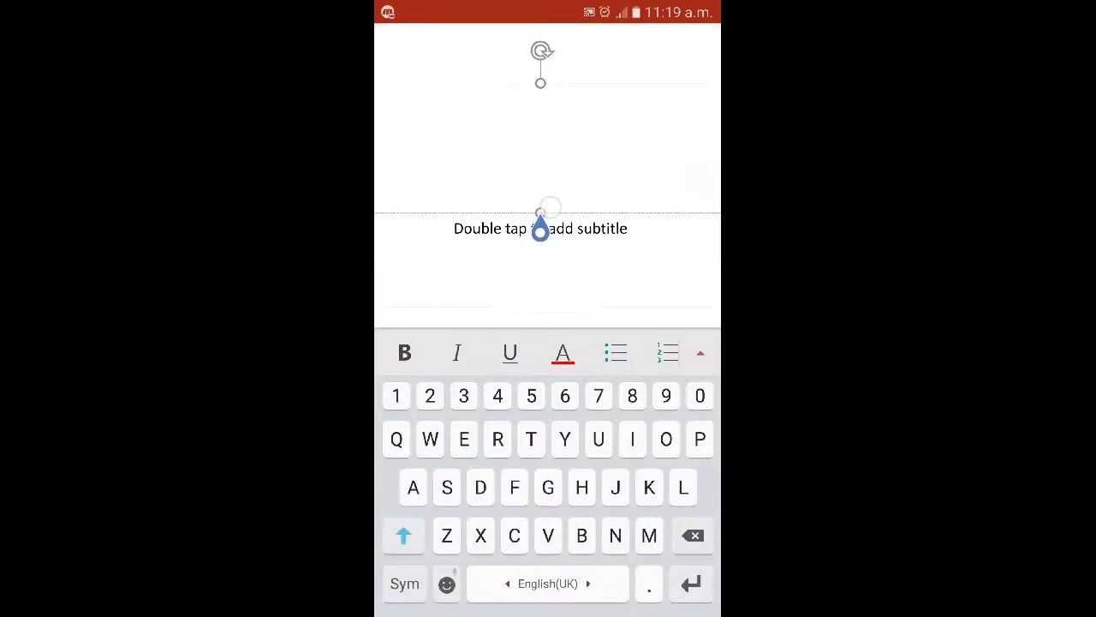
{"action": "left_click", "coordinate": [566, 176]}
{"action": "left_click", "coordinate": [548, 181]}
{"action": "left_click", "coordinate": [551, 101]}
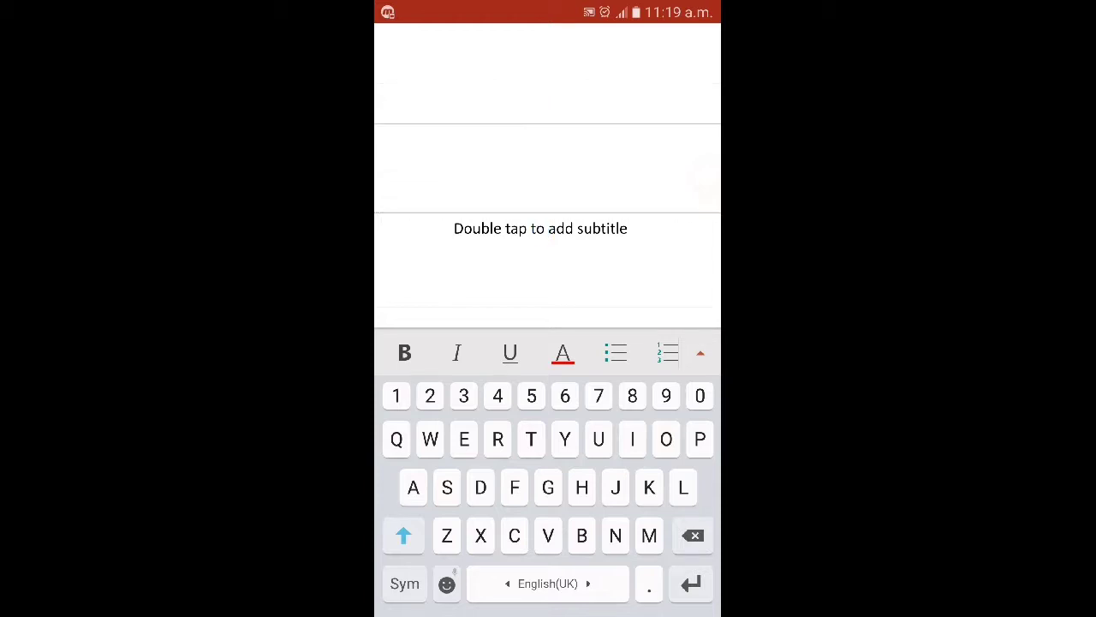
- Raise the title box, stretch the subtitle box upward, and title the slide 'Effective Teaching'
{"action": "left_click_drag", "start_coordinate": [557, 302], "coordinate": [549, 263]}
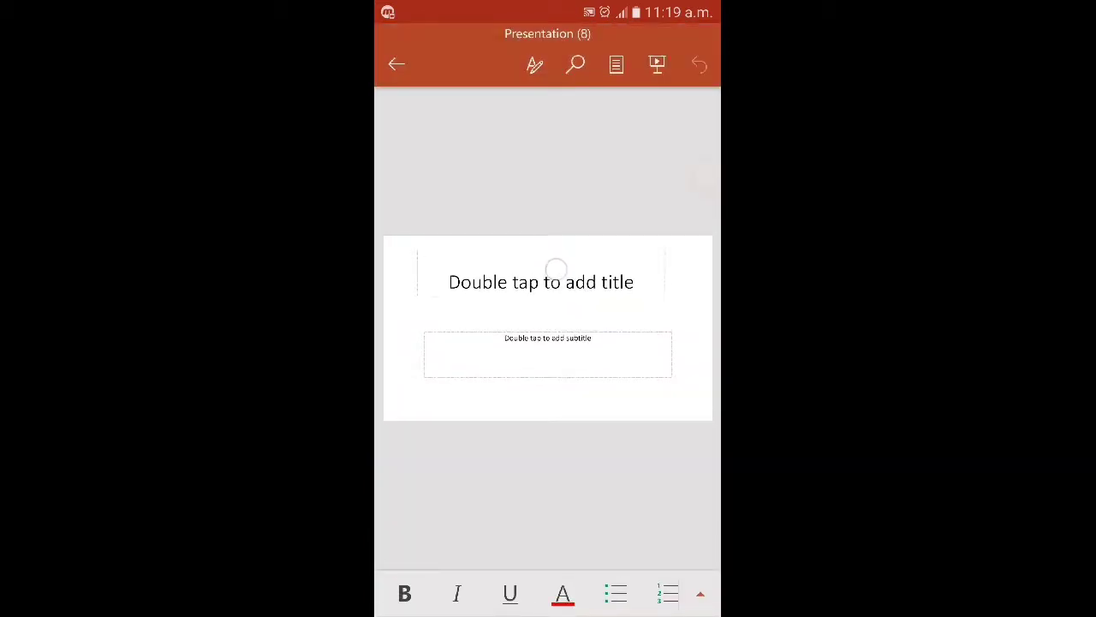
{"action": "left_click", "coordinate": [548, 357]}
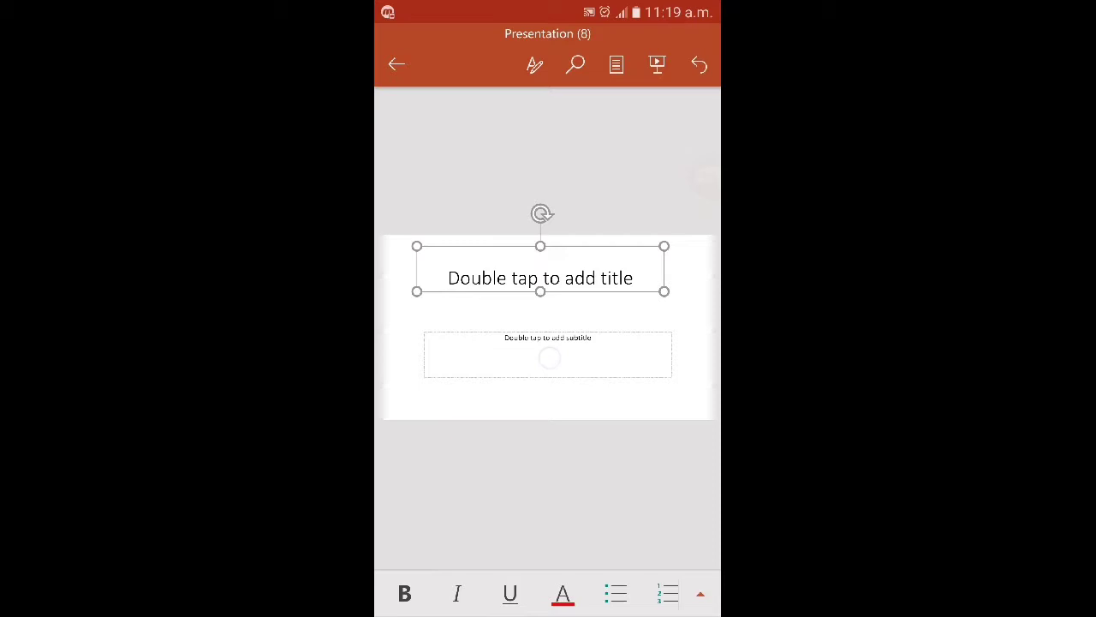
{"action": "left_click_drag", "start_coordinate": [557, 338], "coordinate": [558, 299]}
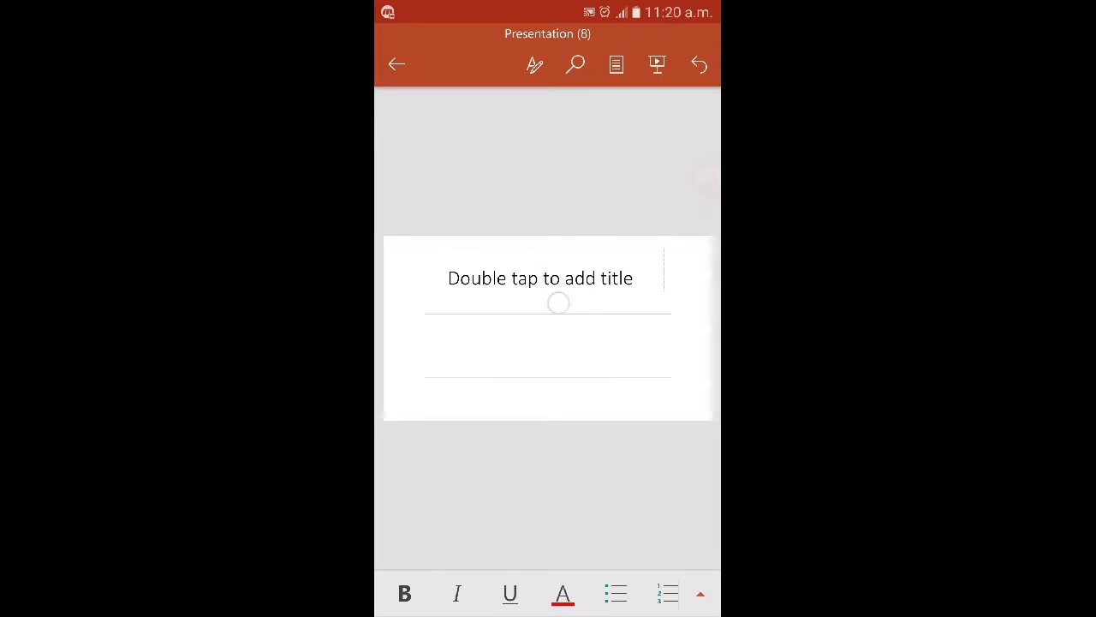
{"action": "double_click", "coordinate": [589, 272]}
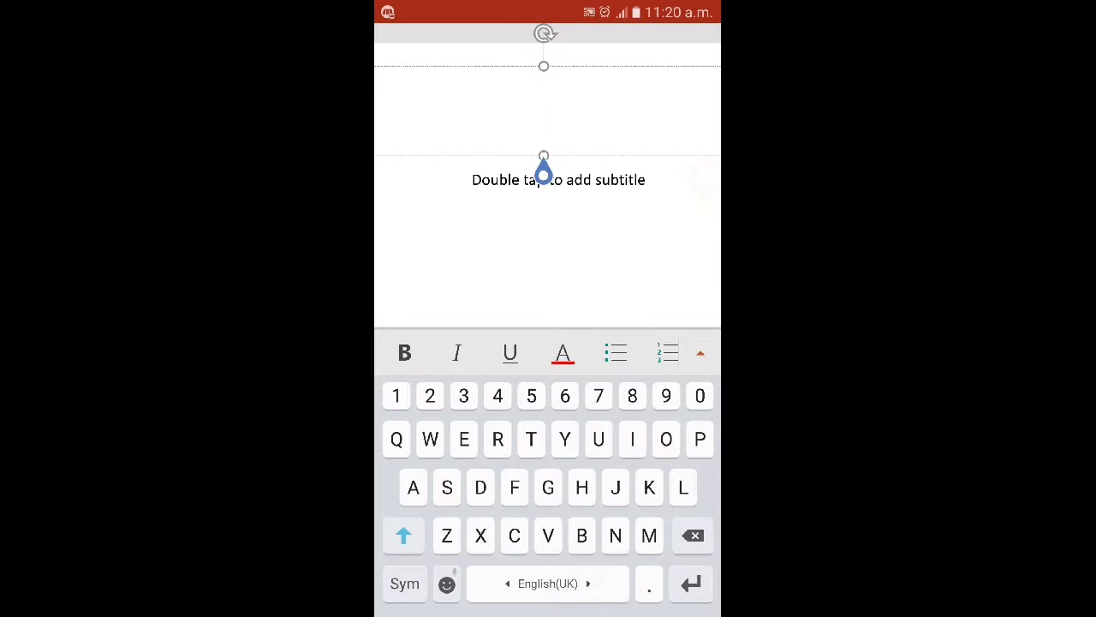
{"action": "type", "text": "E"}
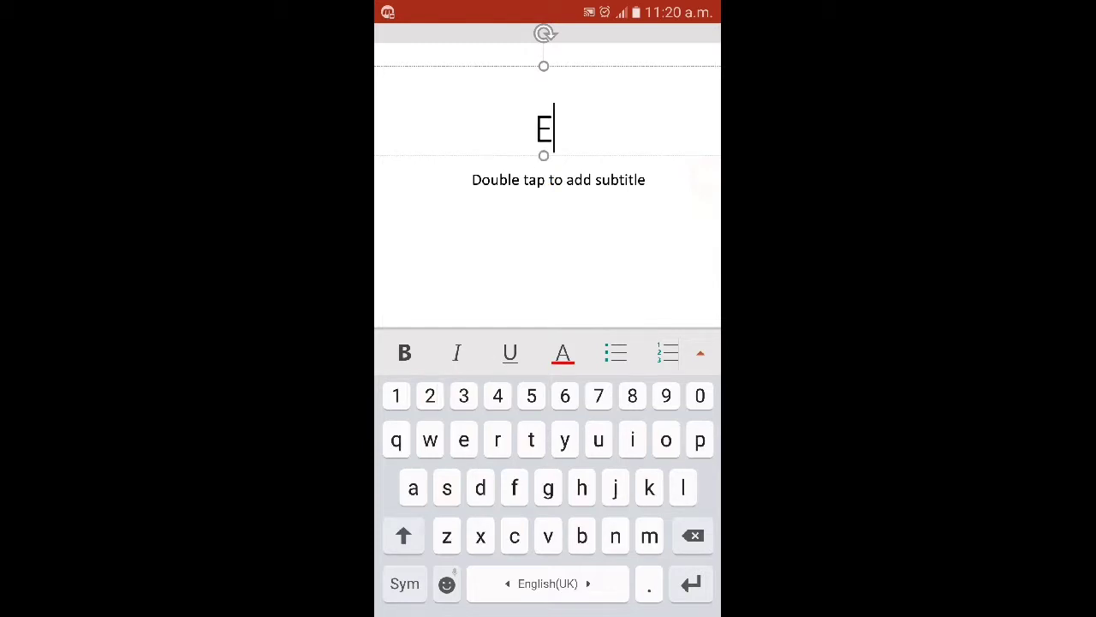
{"action": "type", "text": "ffe"}
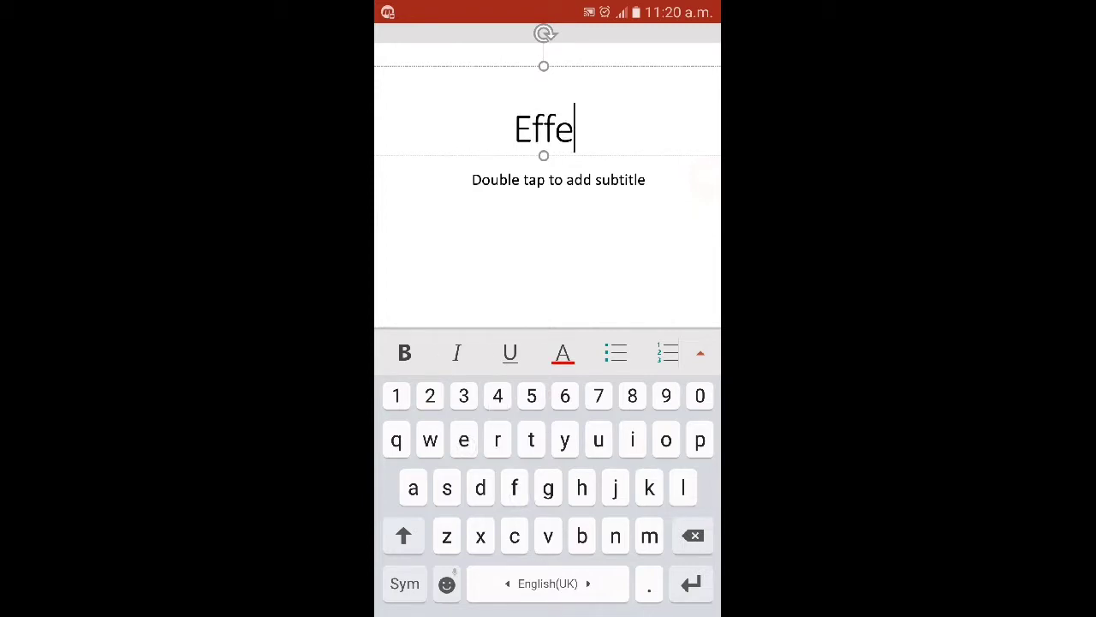
{"action": "type", "text": "ctiv"}
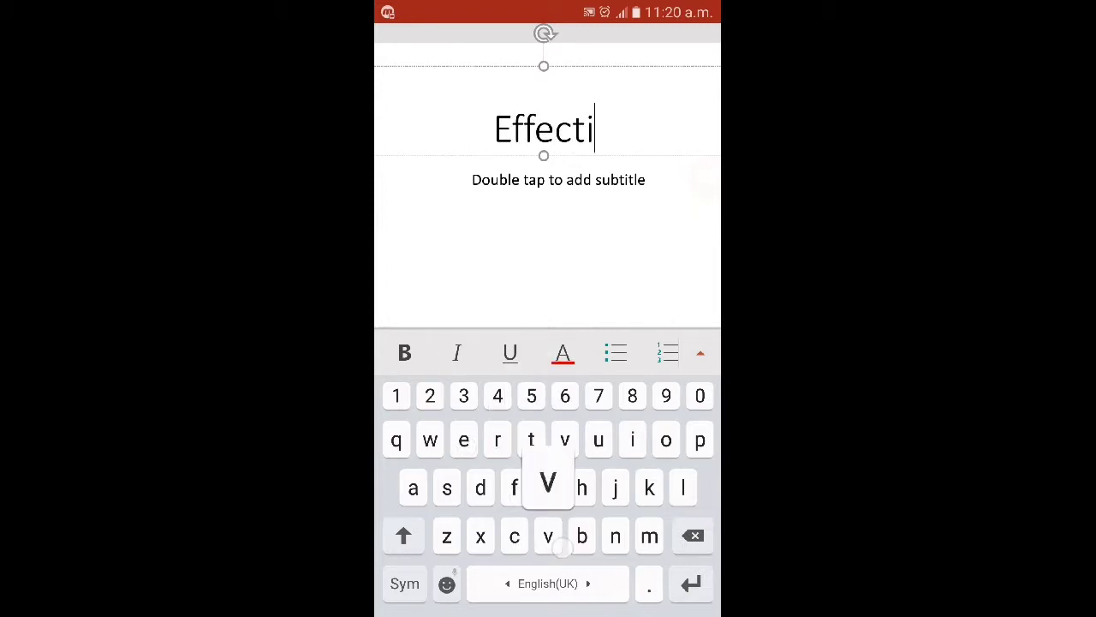
{"action": "type", "text": "e "}
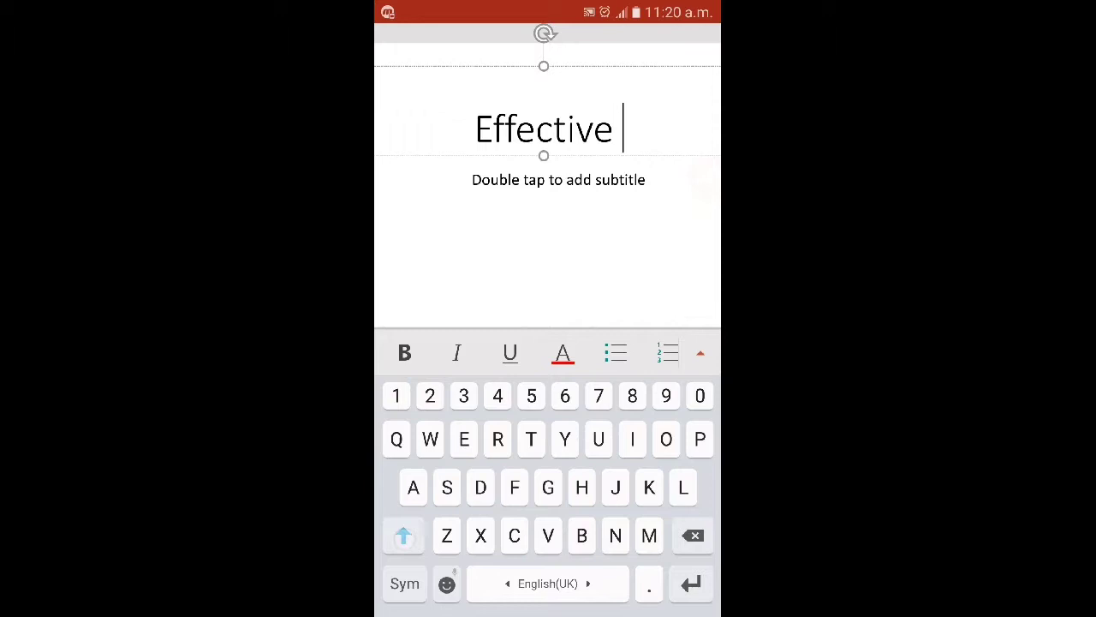
{"action": "type", "text": "Teac"}
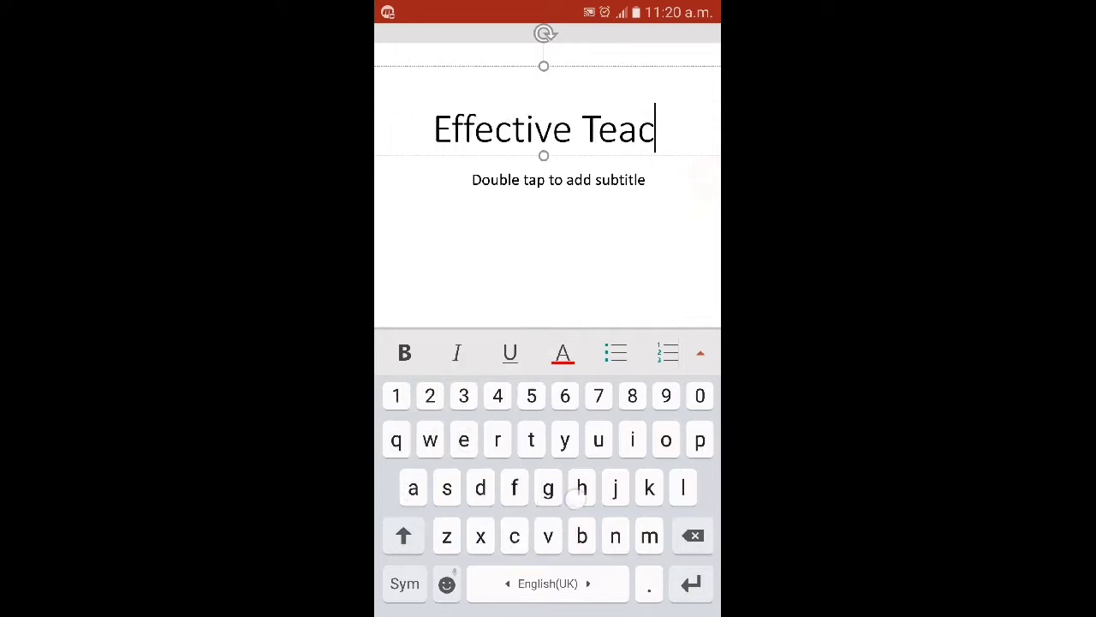
{"action": "type", "text": "hing"}
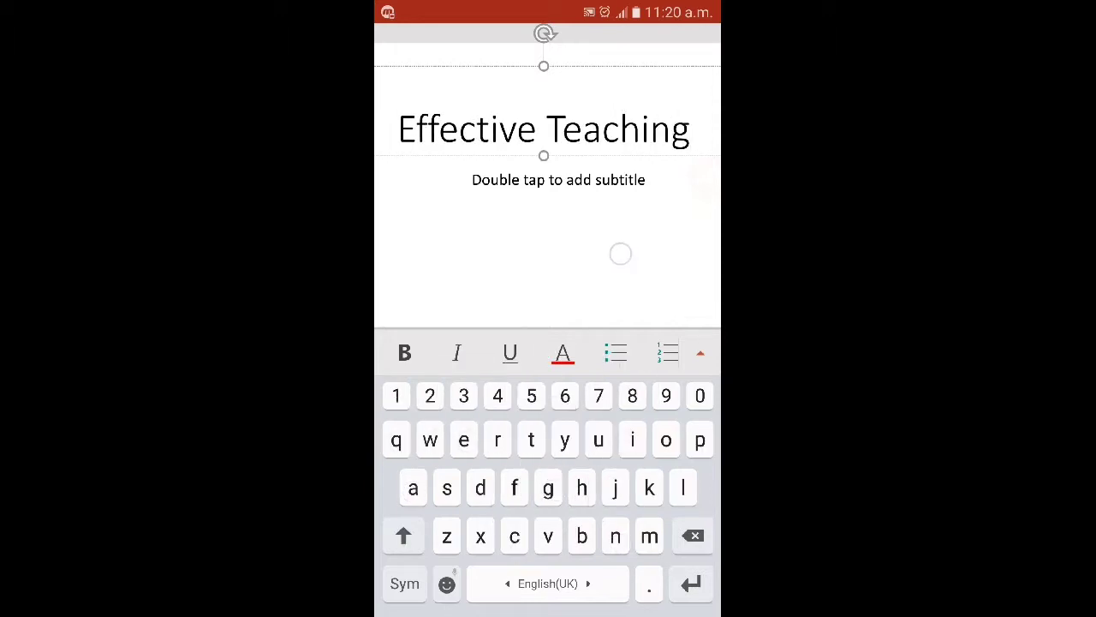
- Paste the two 'Providing…' paragraphs into the subtitle placeholder
{"action": "double_click", "coordinate": [620, 253]}
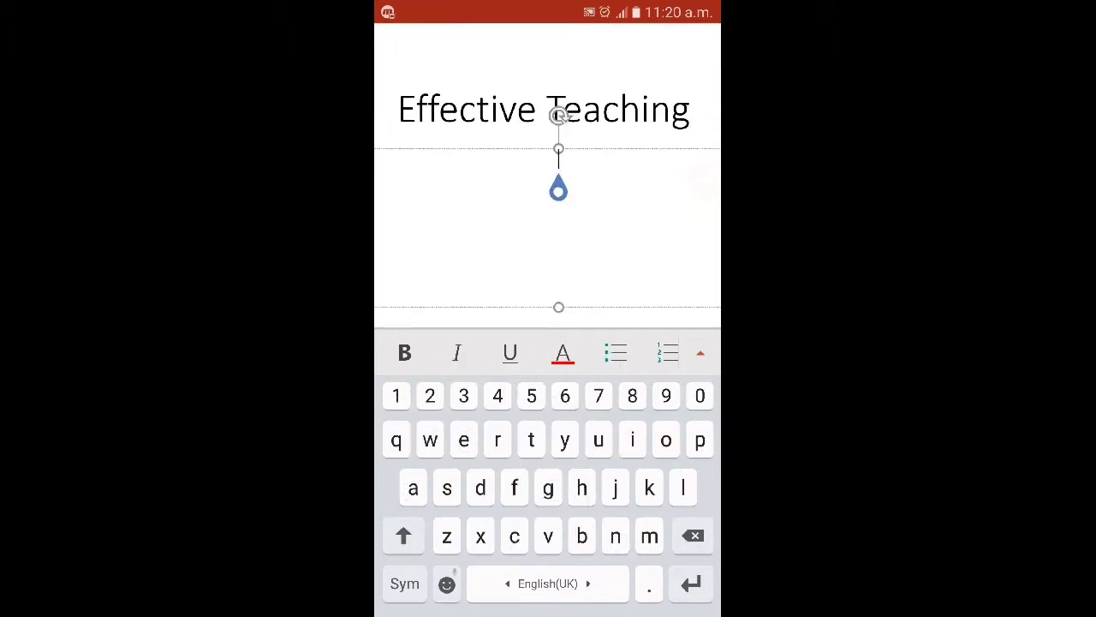
{"action": "left_click", "coordinate": [558, 189]}
{"action": "left_click", "coordinate": [541, 122]}
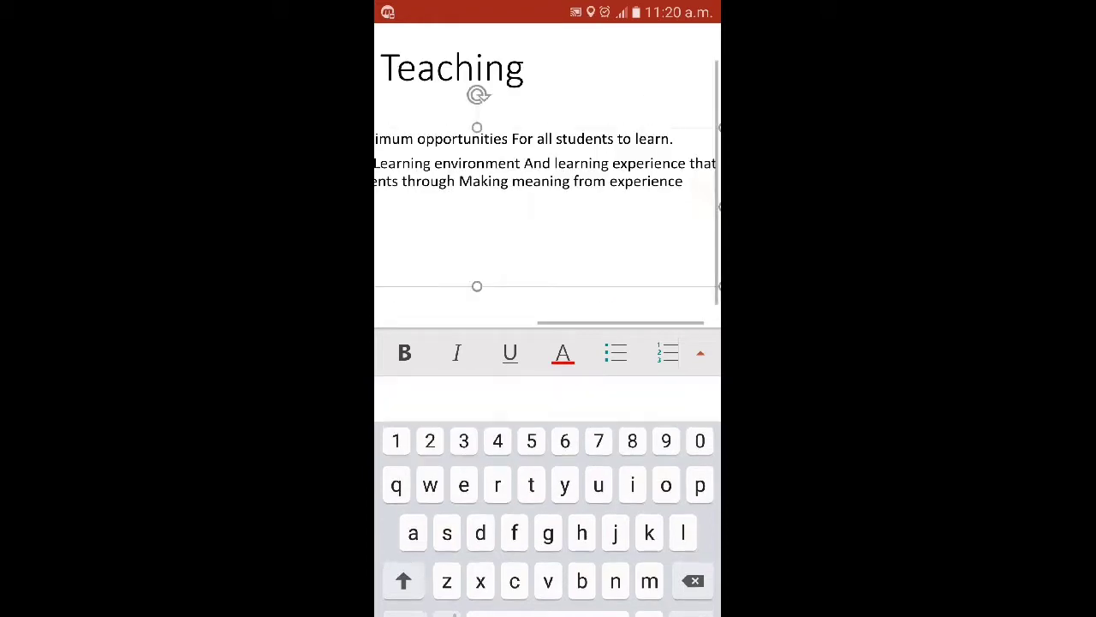
{"action": "key", "text": "Escape"}
- Reopen the pasted subtitle text and place the caret at its end
{"action": "scroll", "coordinate": [545, 385], "scroll_direction": "up", "scroll_amount": 3}
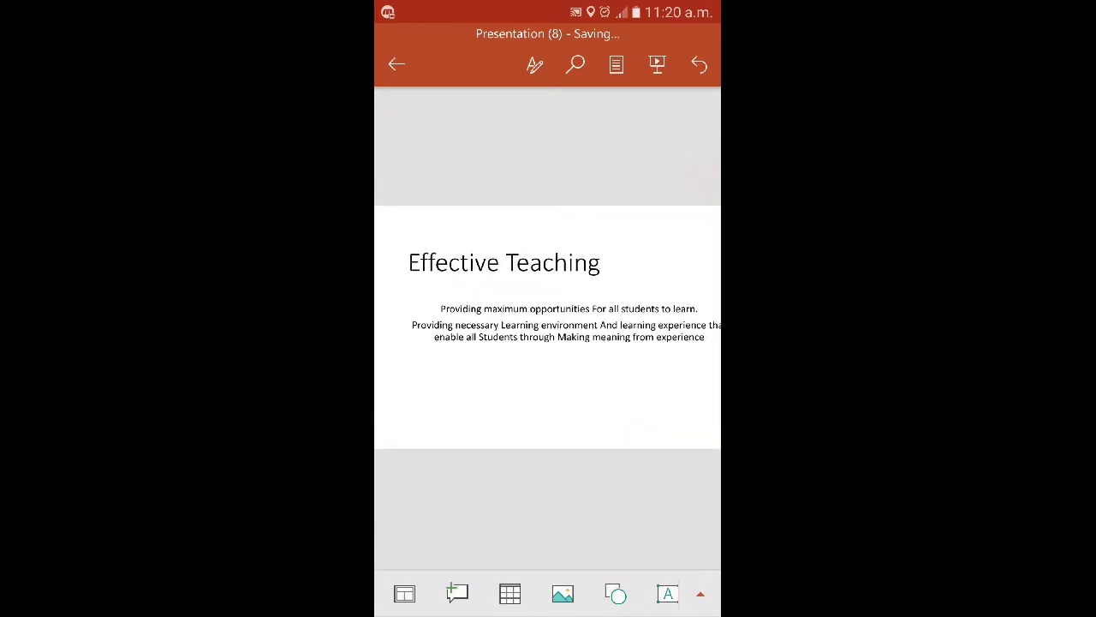
{"action": "left_click", "coordinate": [583, 324]}
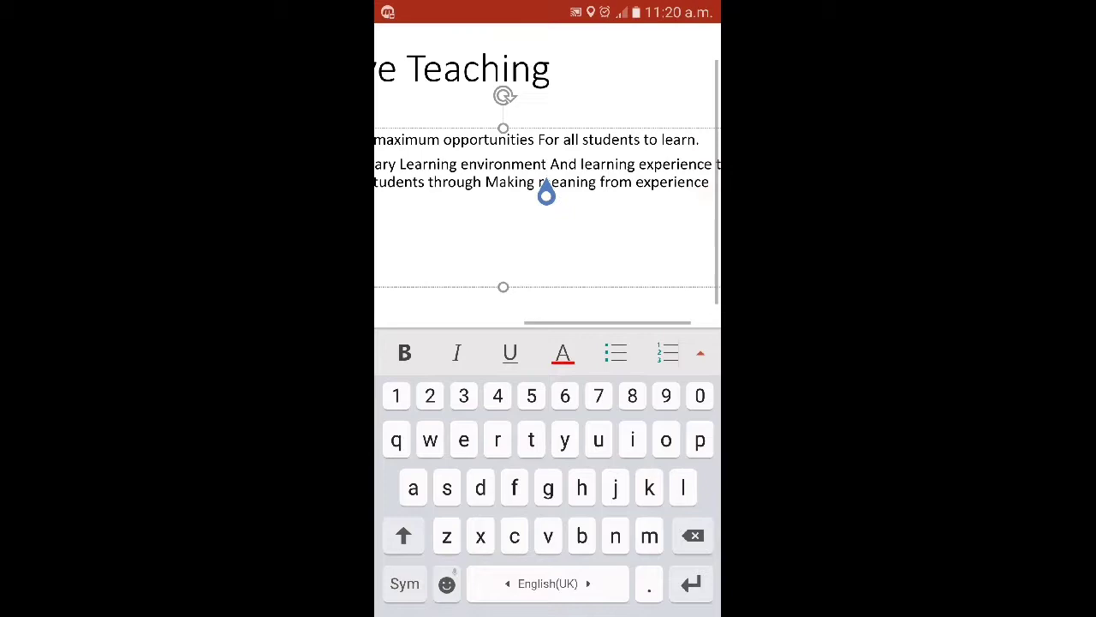
{"action": "left_click", "coordinate": [587, 276]}
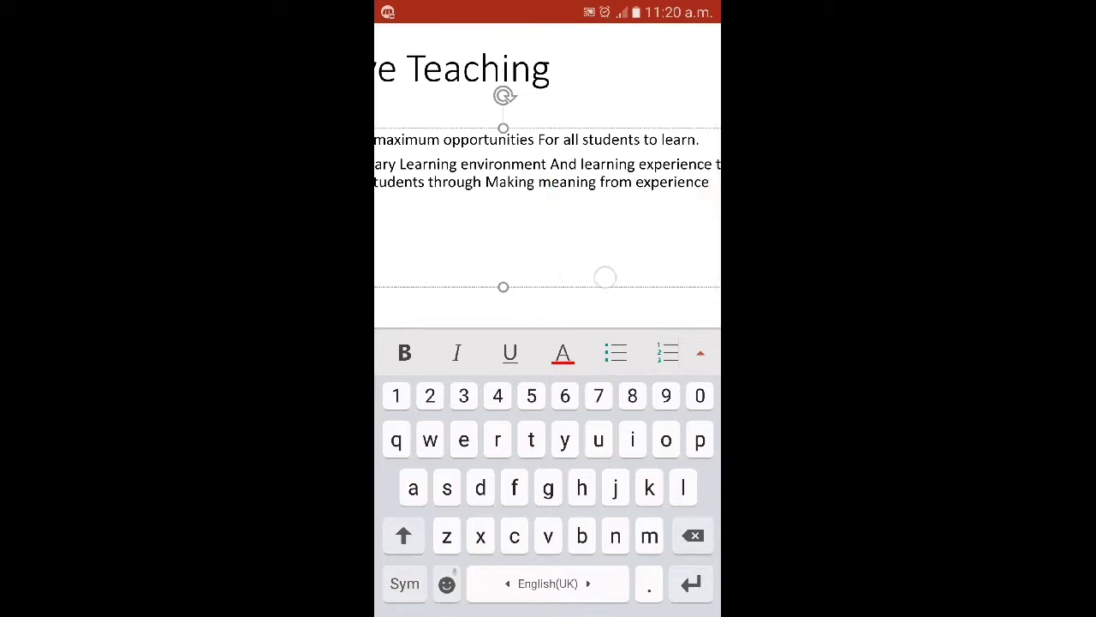
{"action": "scroll", "coordinate": [523, 259], "scroll_direction": "down", "scroll_amount": 1}
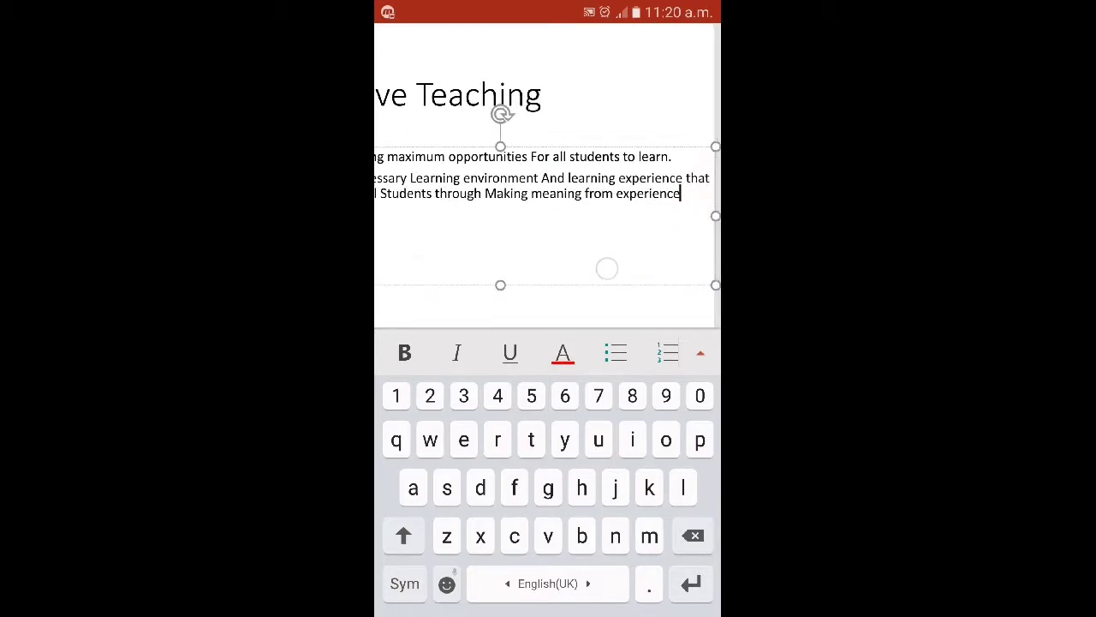
{"action": "scroll", "coordinate": [522, 257], "scroll_direction": "left", "scroll_amount": 2}
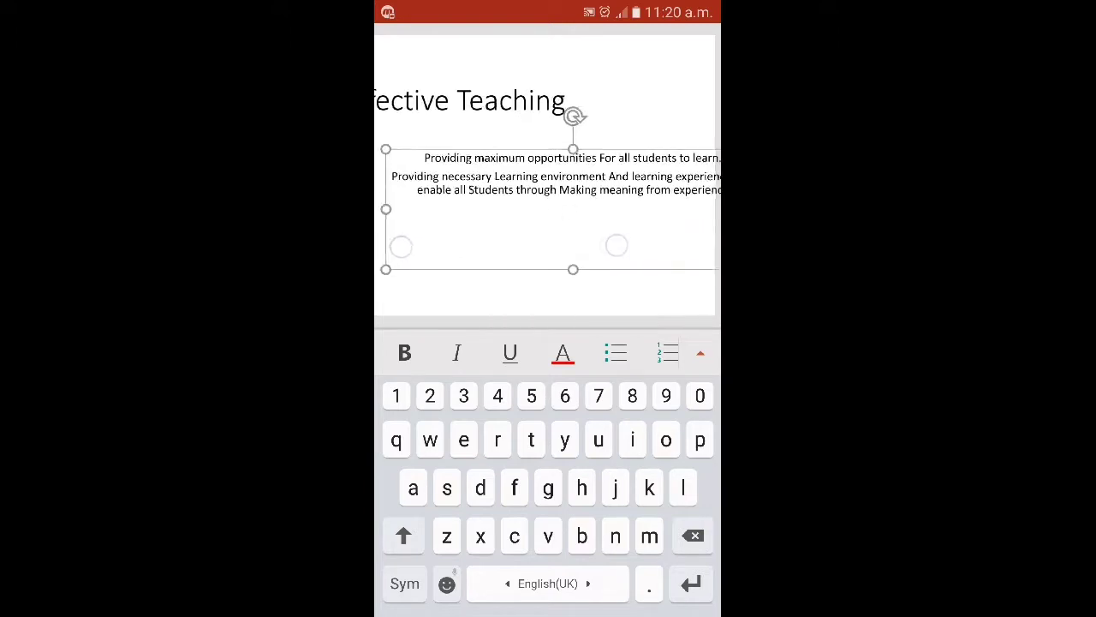
{"action": "scroll", "coordinate": [509, 247], "scroll_direction": "down", "scroll_amount": 1}
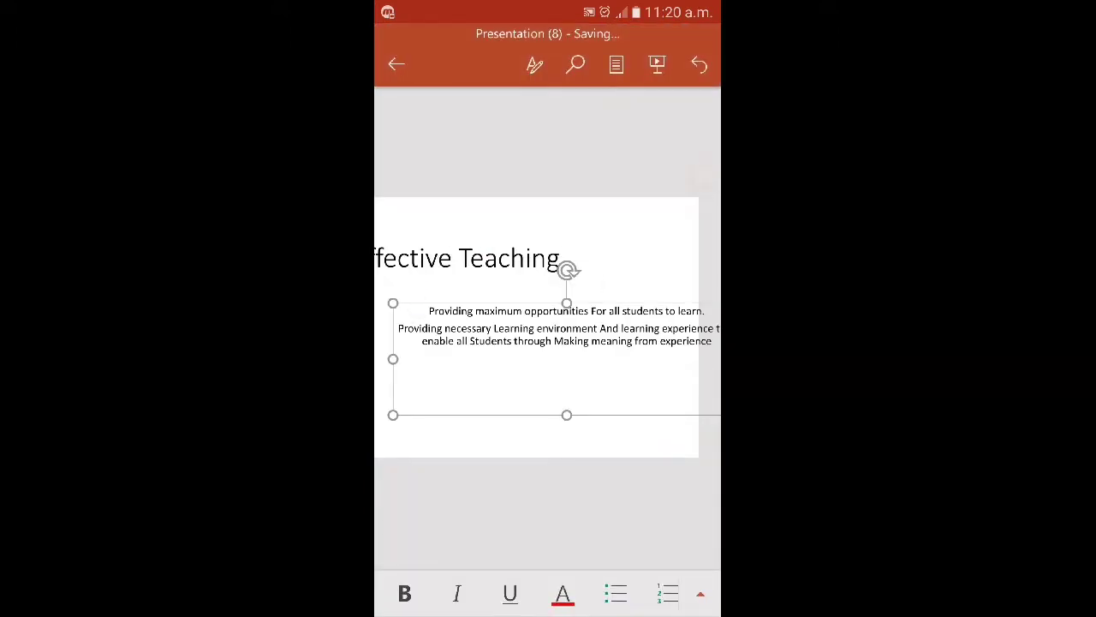
{"action": "left_click", "coordinate": [424, 333]}
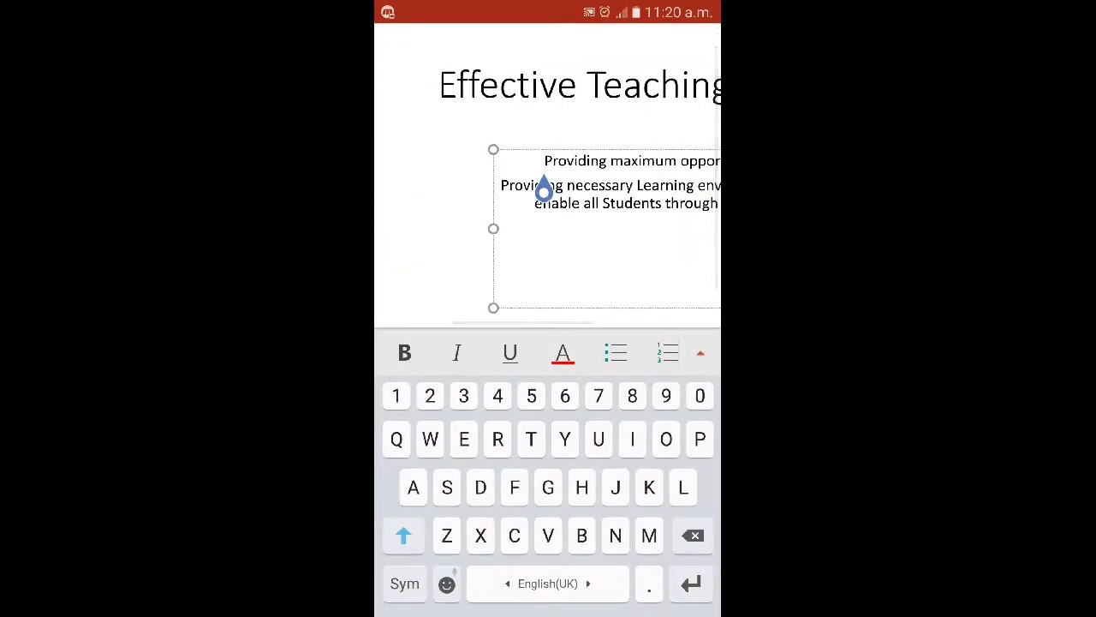
{"action": "left_click", "coordinate": [699, 353]}
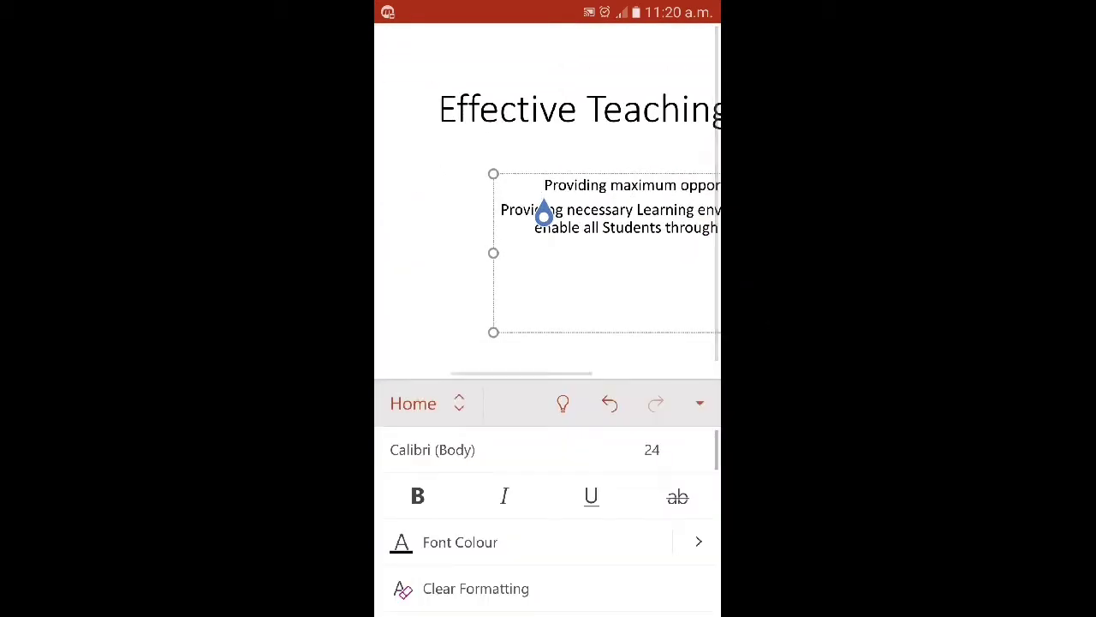
{"action": "left_click_drag", "start_coordinate": [643, 570], "coordinate": [623, 511]}
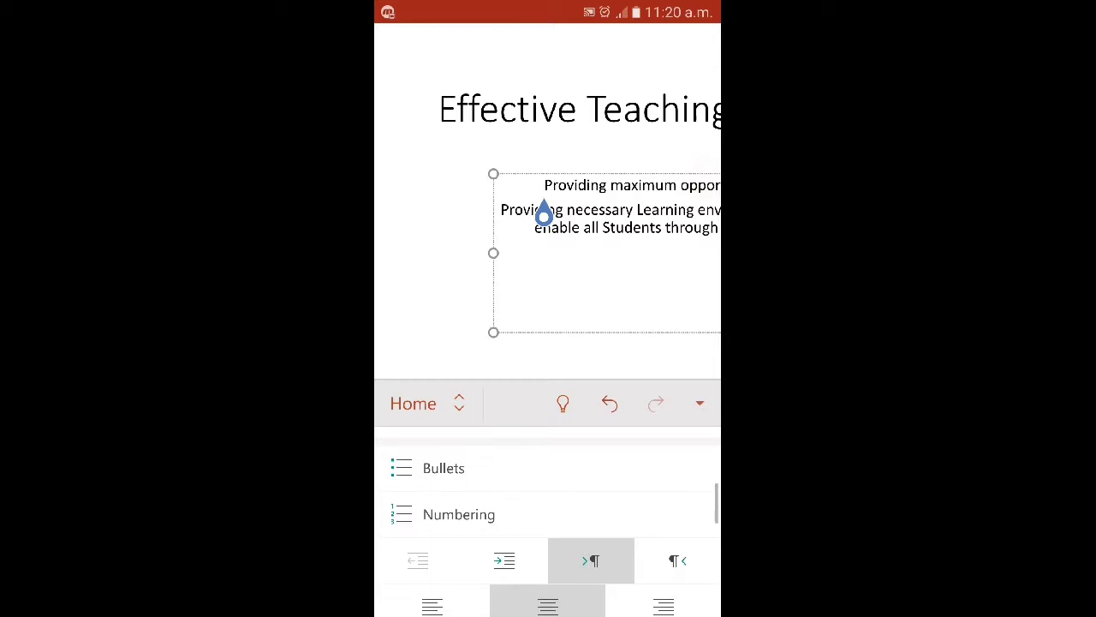
{"action": "left_click", "coordinate": [659, 470]}
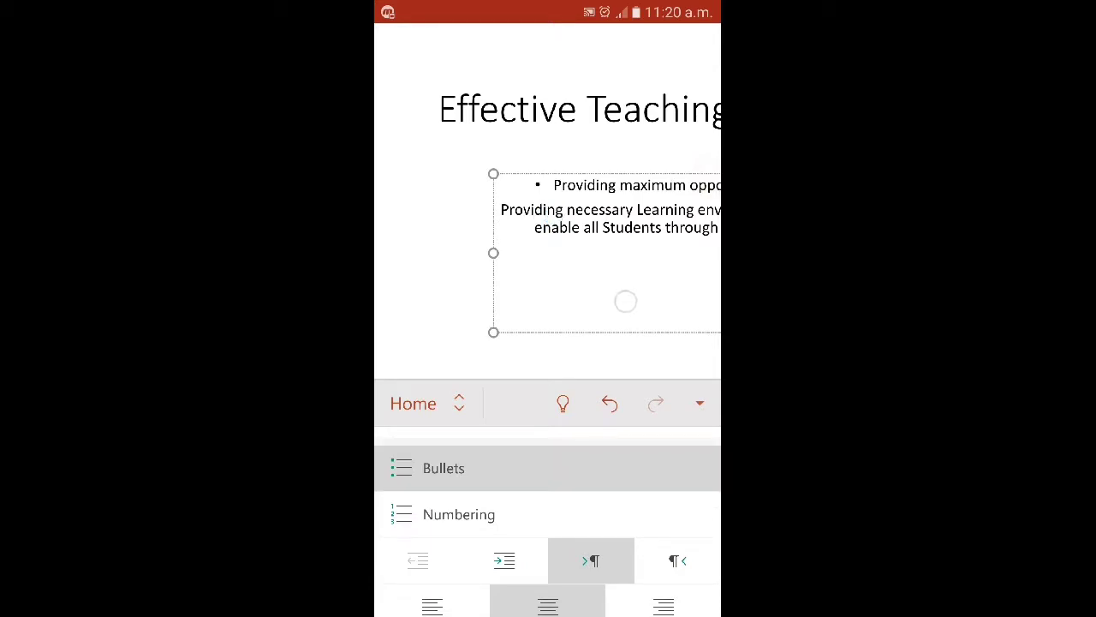
{"action": "scroll", "coordinate": [583, 288], "scroll_direction": "down", "scroll_amount": 3}
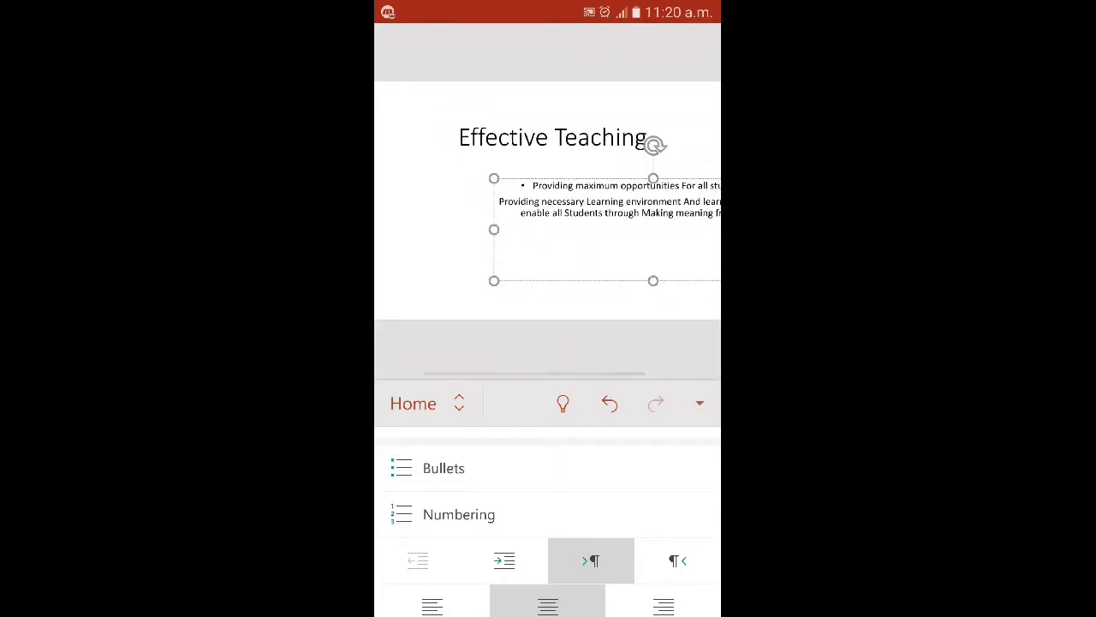
{"action": "scroll", "coordinate": [582, 223], "scroll_direction": "down", "scroll_amount": 2}
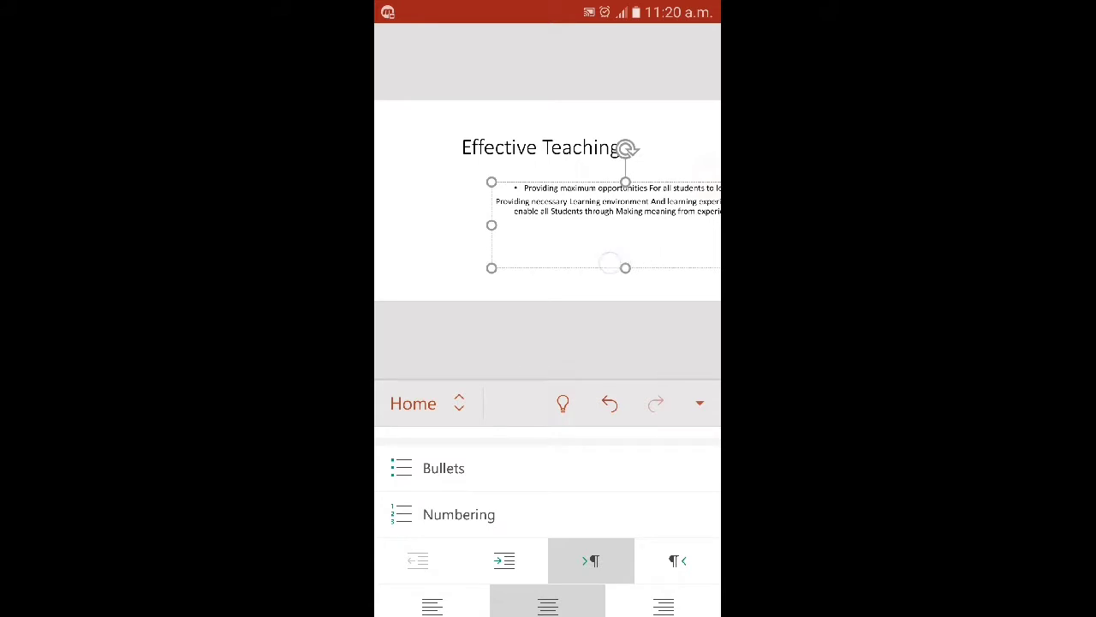
{"action": "scroll", "coordinate": [548, 240], "scroll_direction": "down", "scroll_amount": 3}
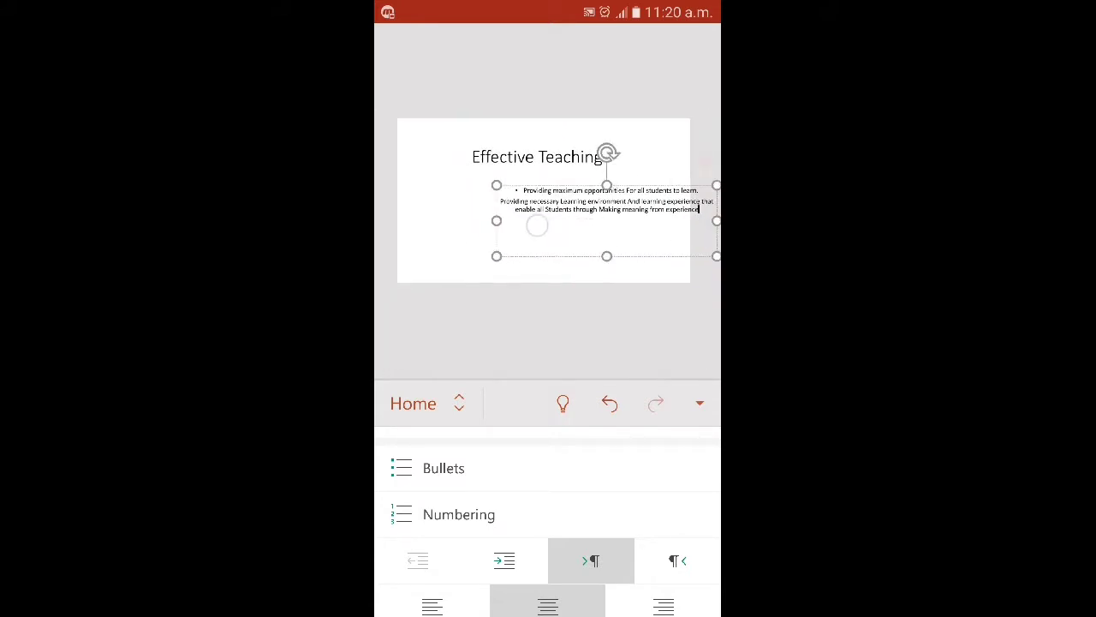
{"action": "left_click", "coordinate": [644, 209]}
{"action": "left_click", "coordinate": [621, 342]}
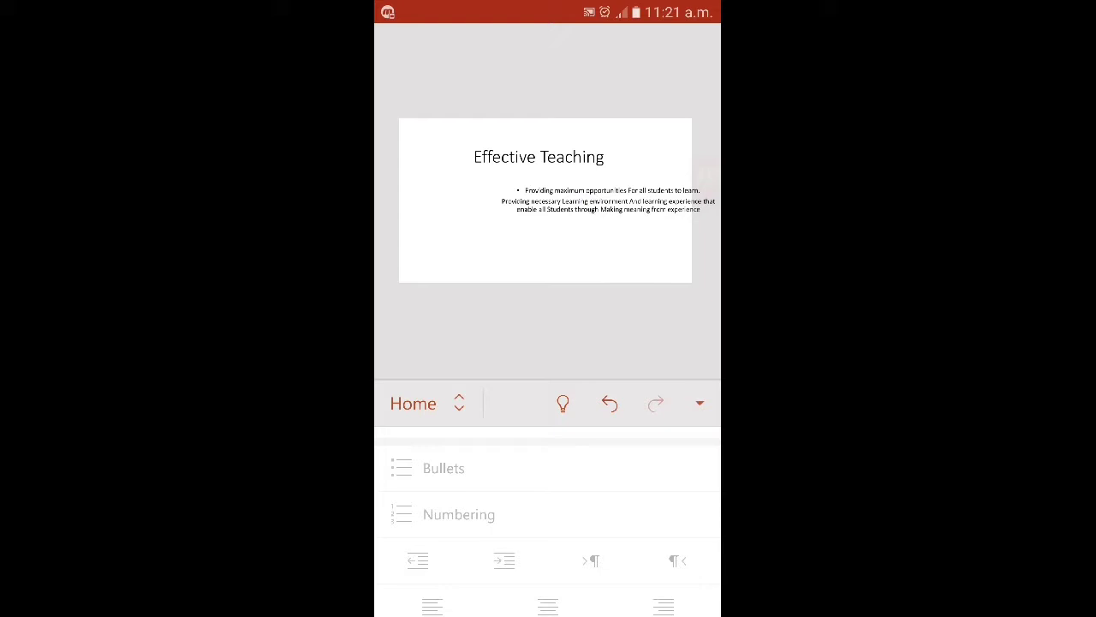
- Drag the body text box left to centre it beneath the title
{"action": "left_click", "coordinate": [634, 208]}
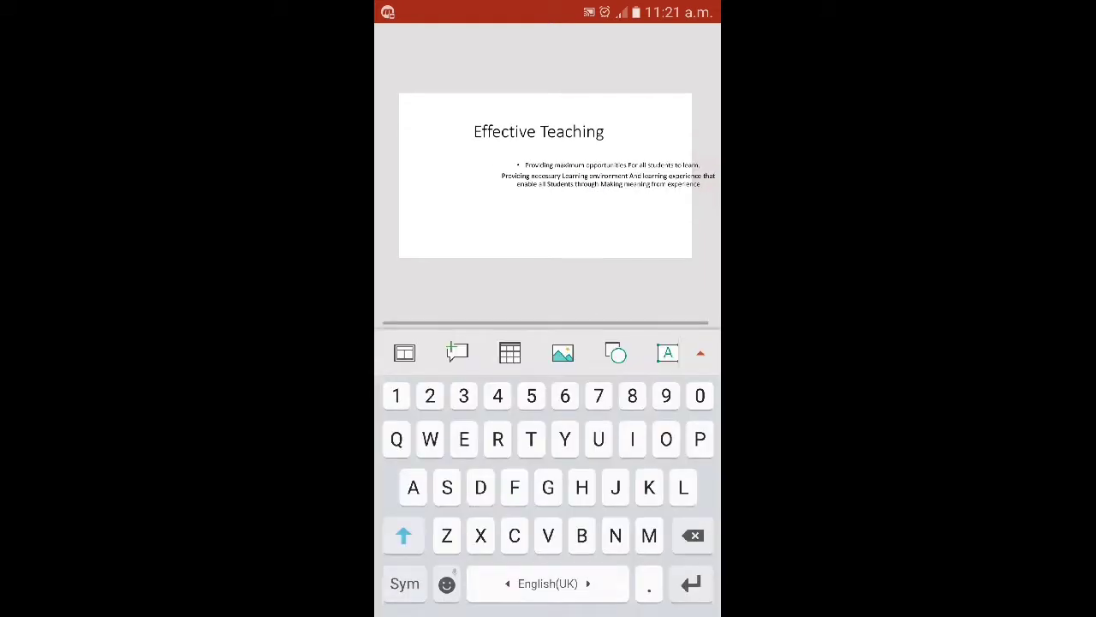
{"action": "left_click", "coordinate": [547, 195]}
{"action": "left_click_drag", "start_coordinate": [652, 186], "coordinate": [588, 184]}
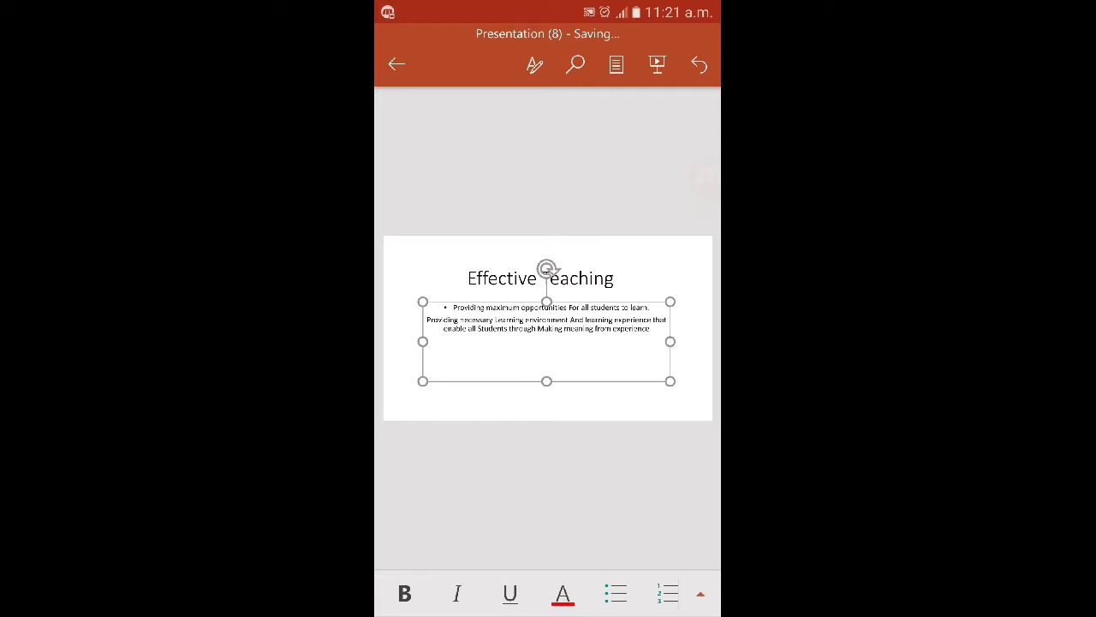
{"action": "left_click", "coordinate": [617, 363]}
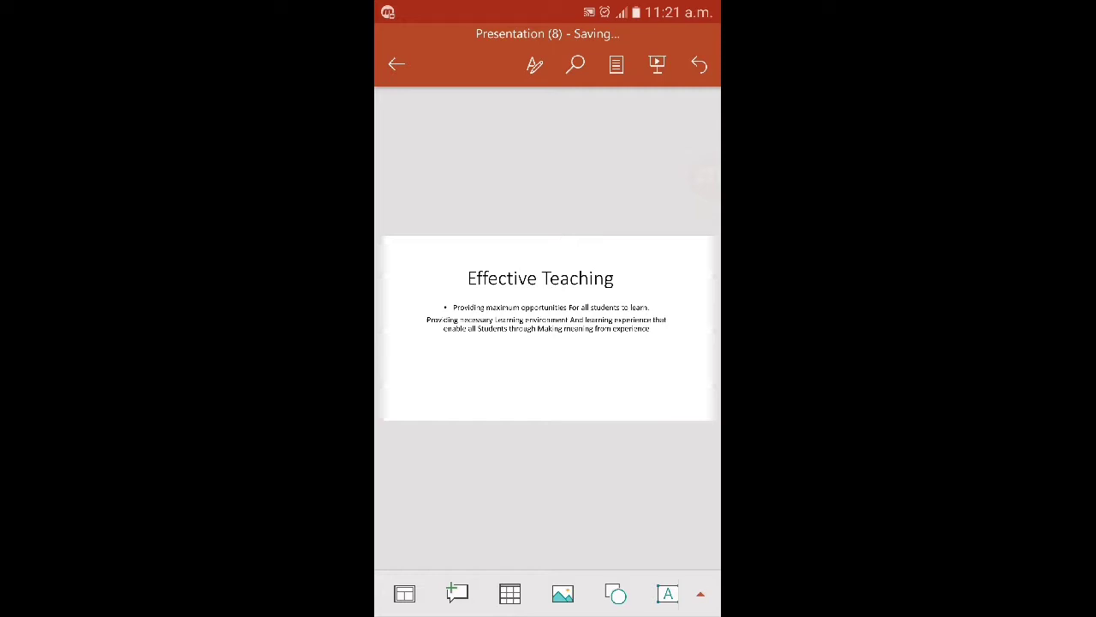
- Reopen the body text box for editing
{"action": "double_click", "coordinate": [565, 320]}
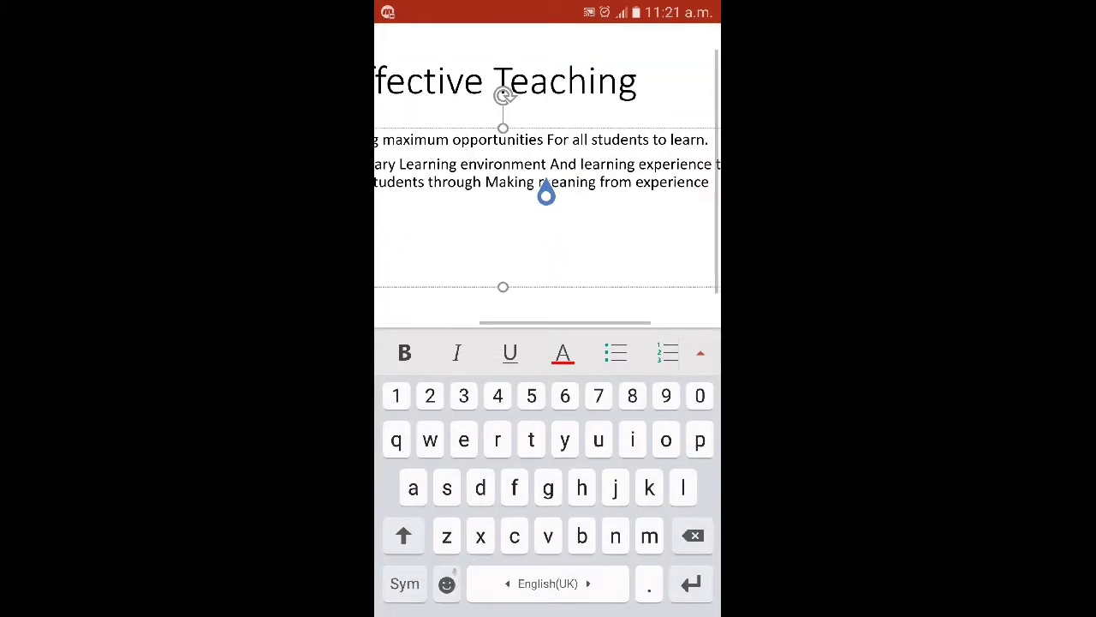
{"action": "scroll", "coordinate": [536, 257], "scroll_direction": "down", "scroll_amount": 2}
{"action": "scroll", "coordinate": [536, 257], "scroll_direction": "down", "scroll_amount": 2}
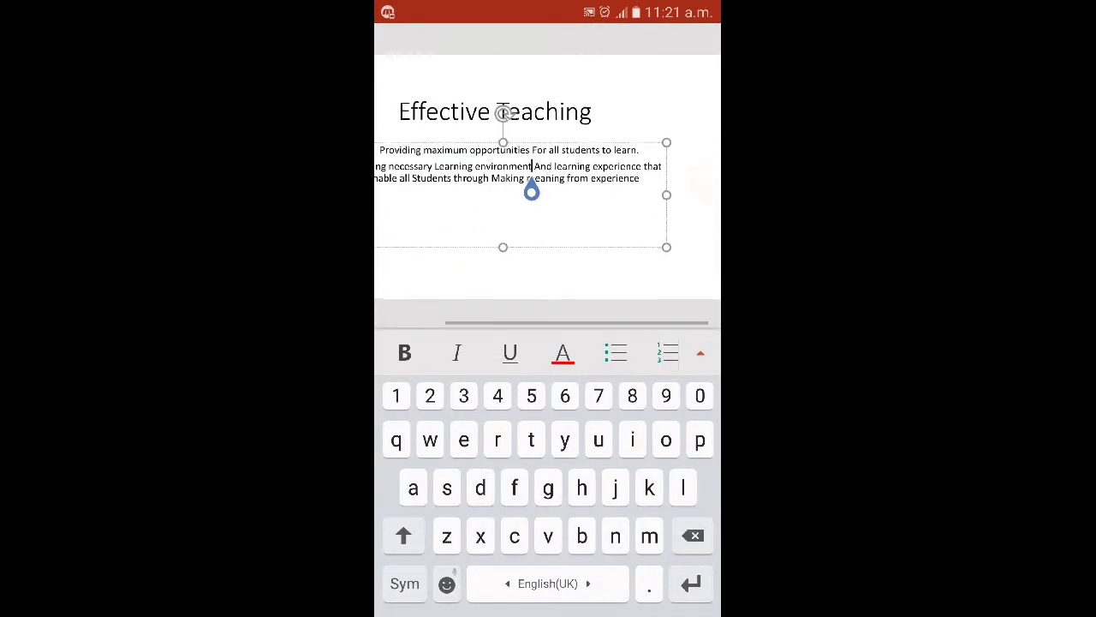
{"action": "scroll", "coordinate": [488, 205], "scroll_direction": "down", "scroll_amount": 2}
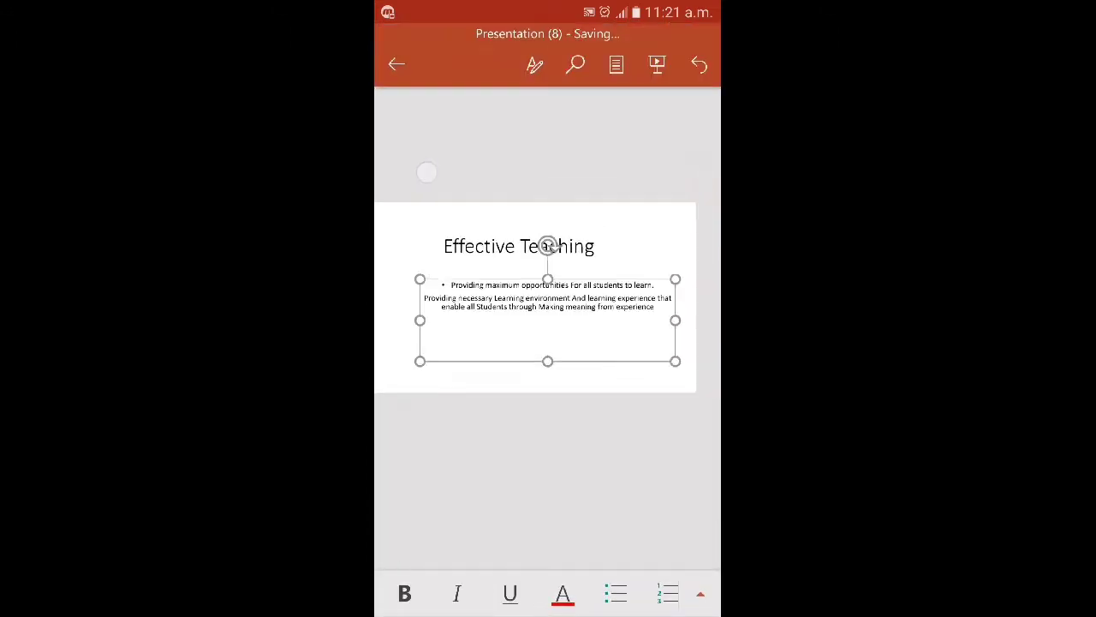
{"action": "left_click", "coordinate": [545, 319]}
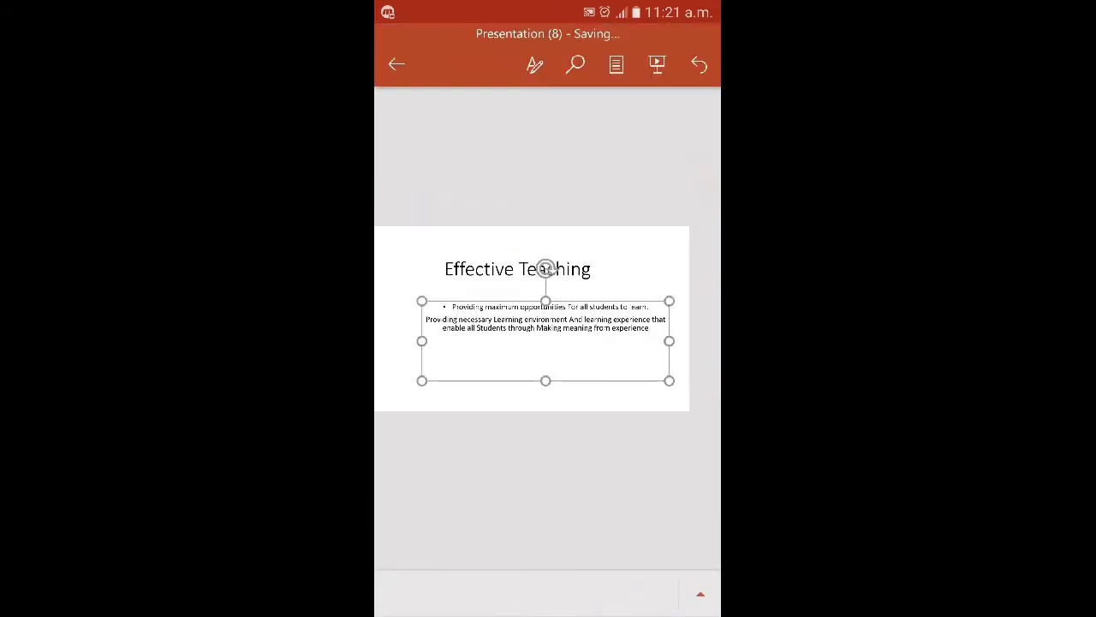
- Select the body text from 'necessary' across both paragraphs, then clear the selection
{"action": "left_click", "coordinate": [504, 328]}
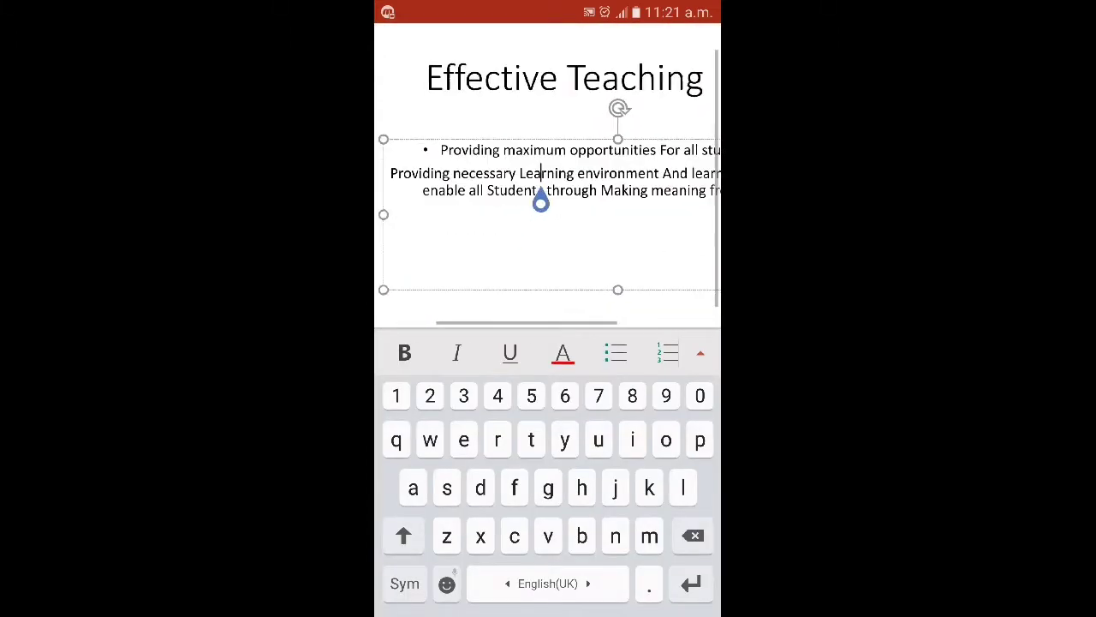
{"action": "double_click", "coordinate": [485, 164]}
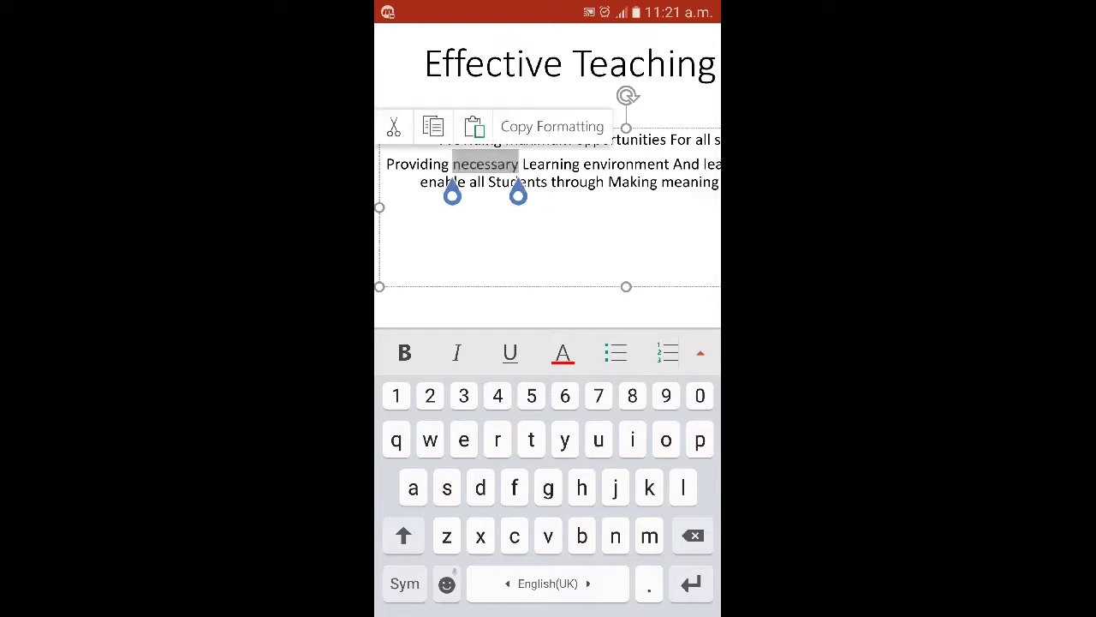
{"action": "left_click_drag", "start_coordinate": [452, 195], "coordinate": [439, 169]}
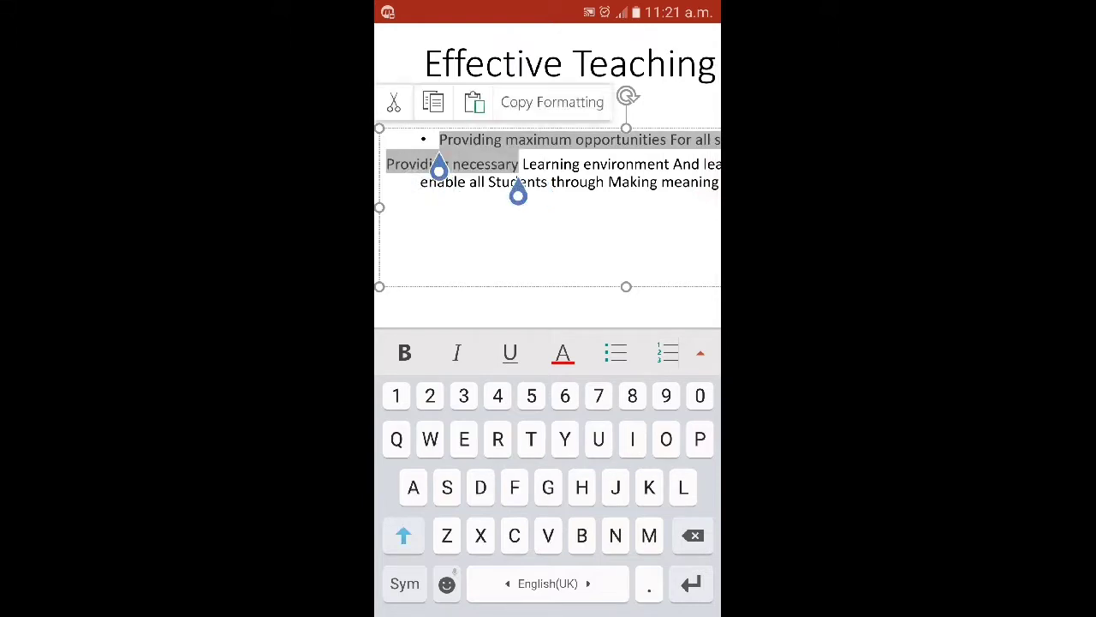
{"action": "left_click_drag", "start_coordinate": [557, 220], "coordinate": [693, 245]}
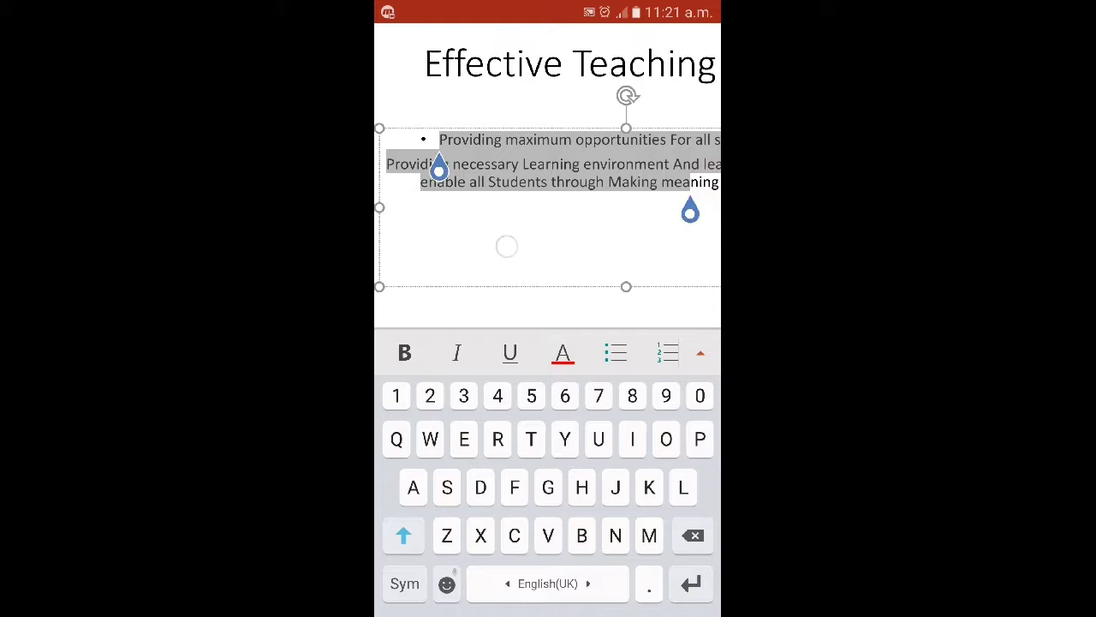
{"action": "left_click", "coordinate": [478, 254]}
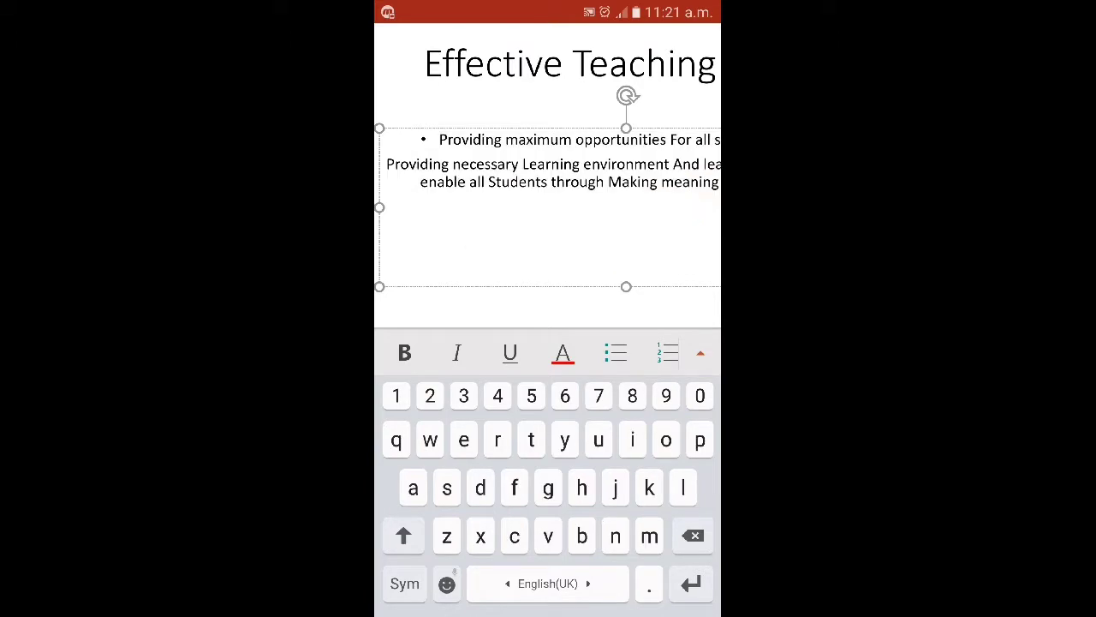
{"action": "scroll", "coordinate": [531, 248], "scroll_direction": "down", "scroll_amount": 3}
{"action": "scroll", "coordinate": [531, 248], "scroll_direction": "down", "scroll_amount": 3}
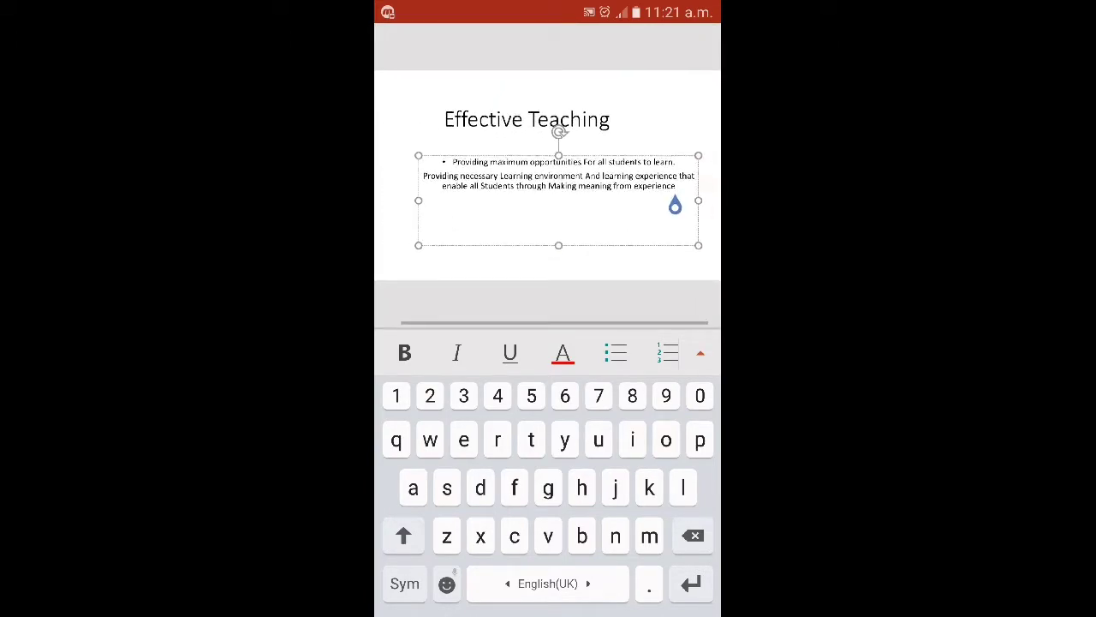
- Select all the body text, from the first bullet to the end
{"action": "double_click", "coordinate": [595, 186]}
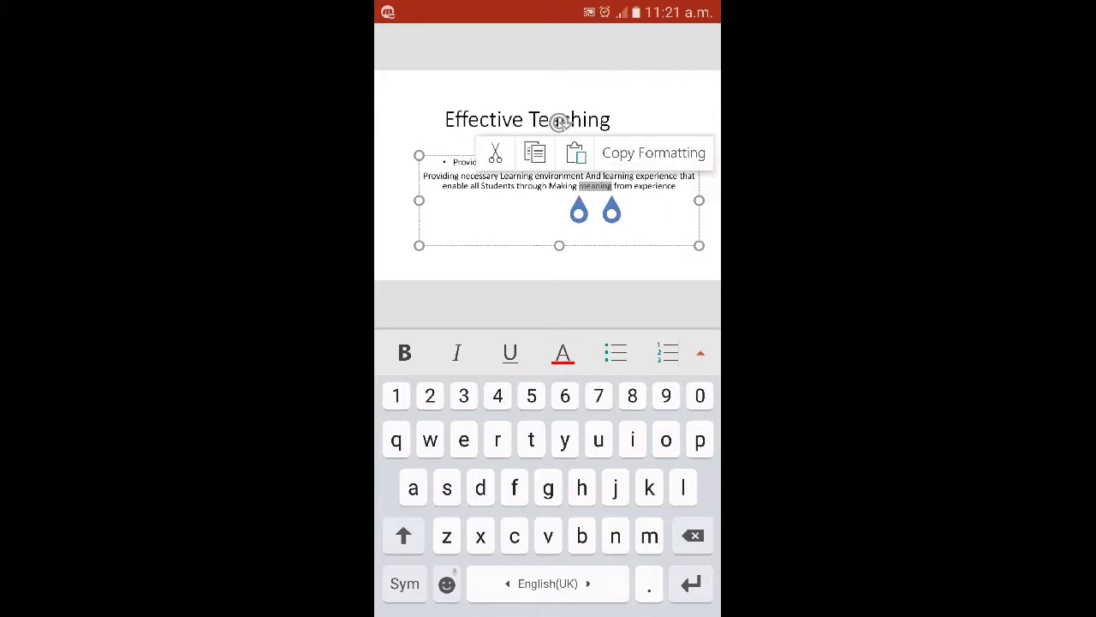
{"action": "left_click_drag", "start_coordinate": [579, 213], "coordinate": [429, 197]}
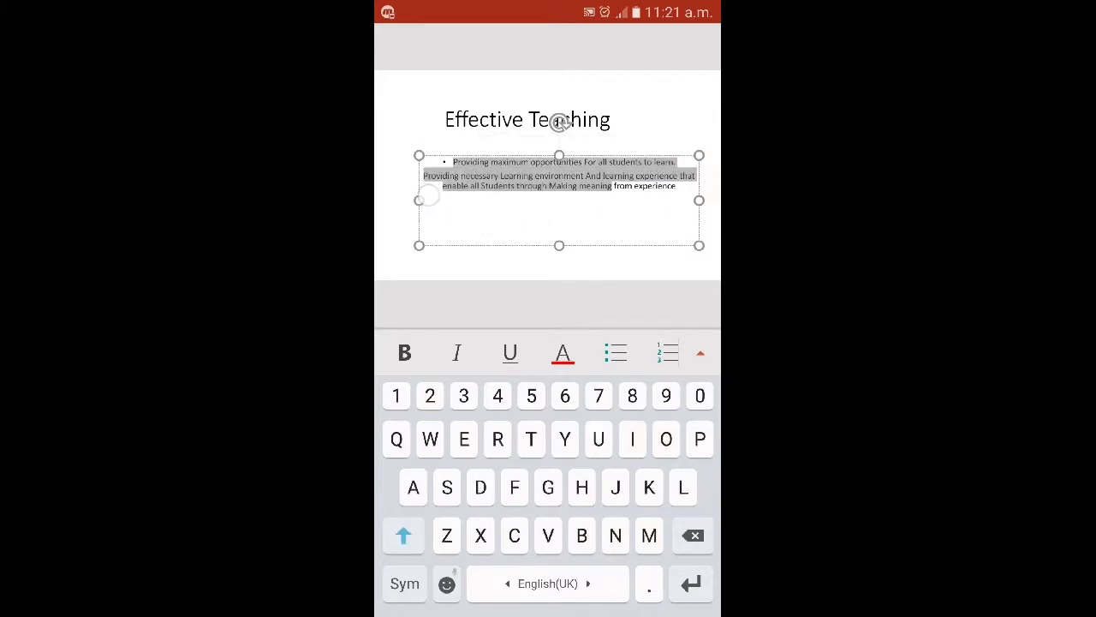
{"action": "left_click_drag", "start_coordinate": [612, 212], "coordinate": [676, 226]}
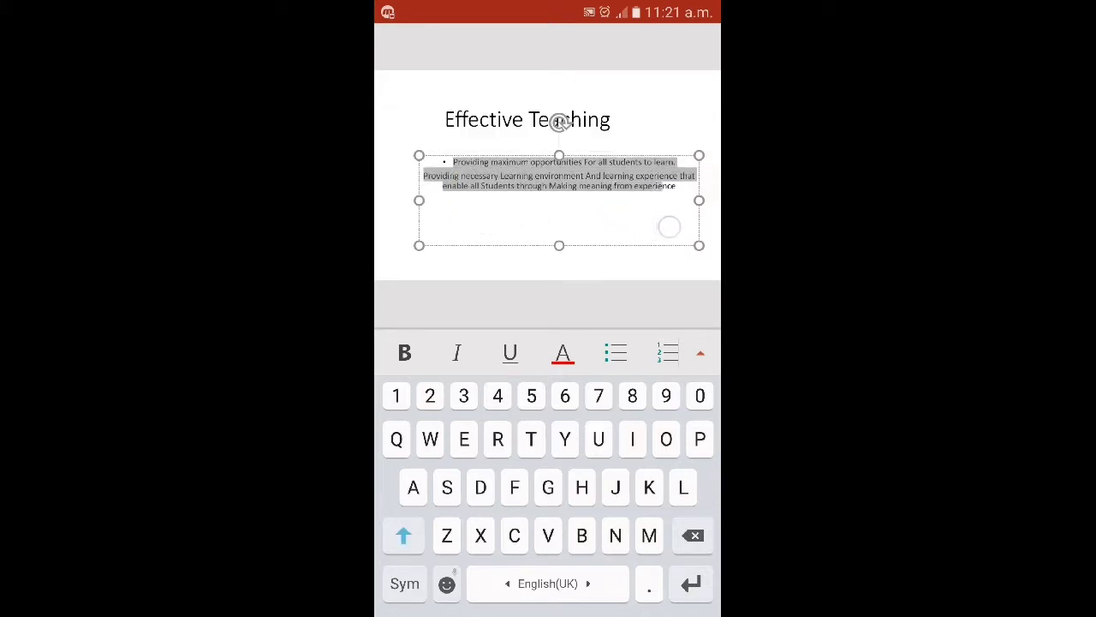
{"action": "left_click_drag", "start_coordinate": [603, 374], "coordinate": [556, 378]}
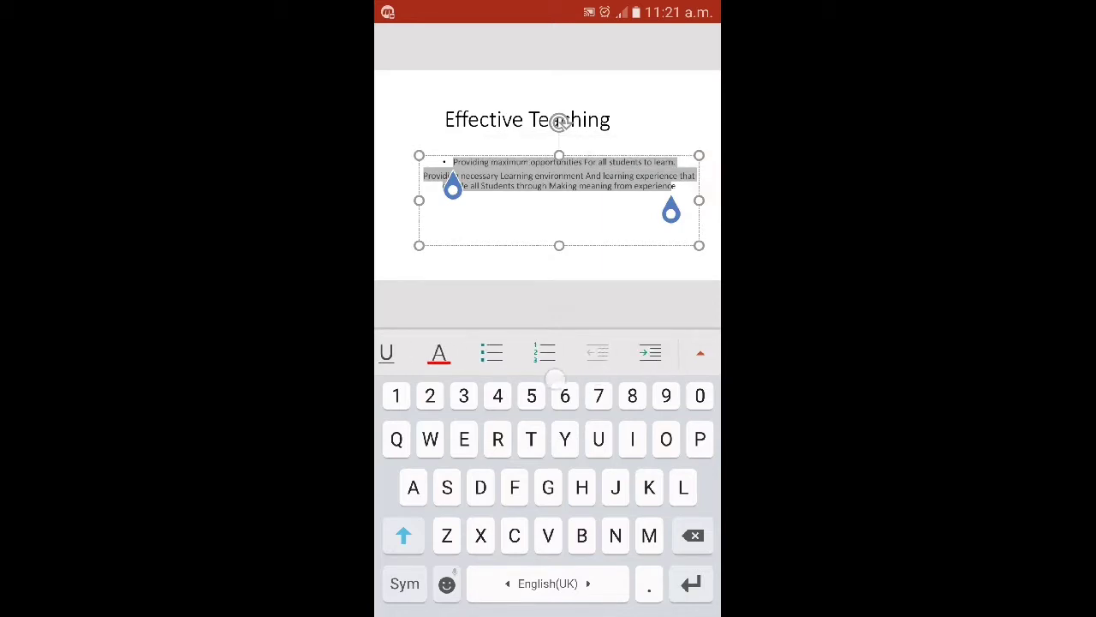
{"action": "left_click_drag", "start_coordinate": [651, 353], "coordinate": [559, 360]}
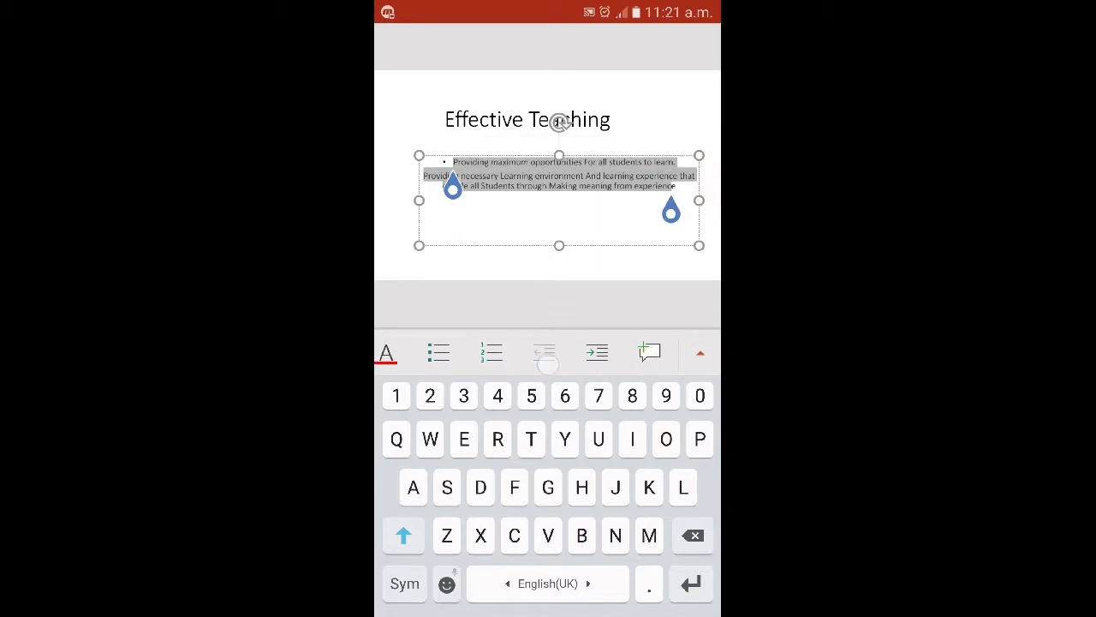
- Indent the selected paragraphs, then decrease the indent again
{"action": "left_click", "coordinate": [558, 353]}
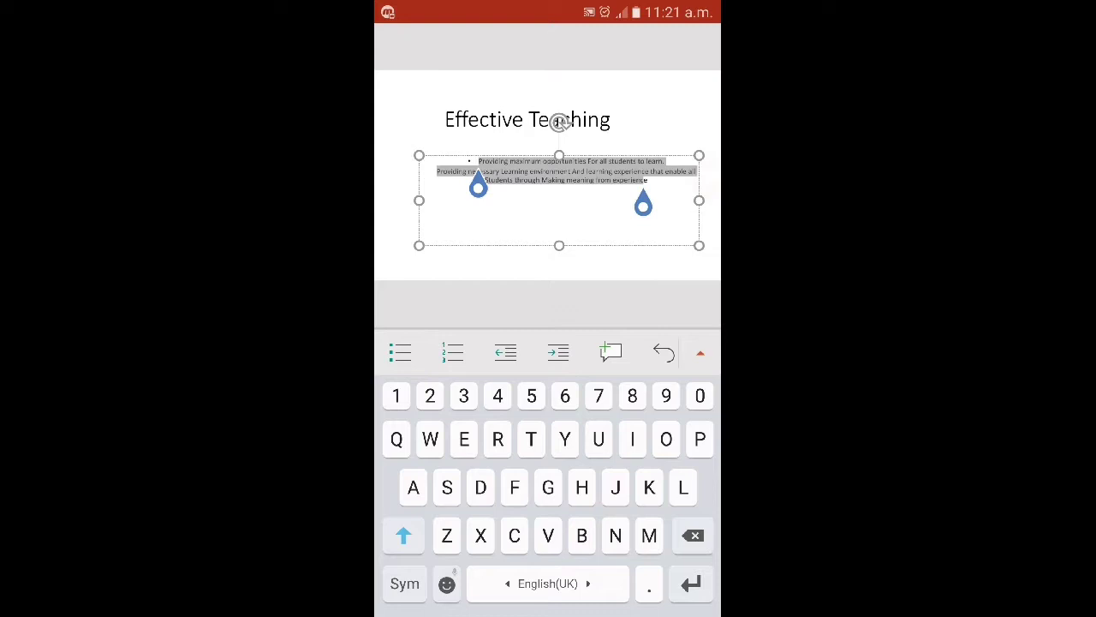
{"action": "left_click", "coordinate": [505, 353]}
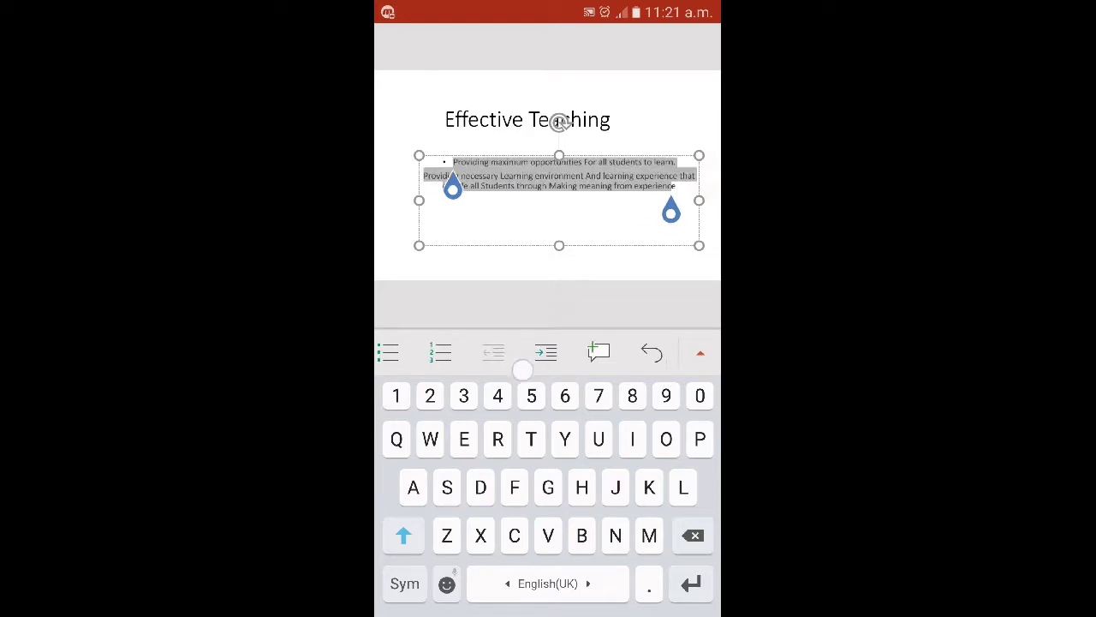
{"action": "left_click_drag", "start_coordinate": [513, 368], "coordinate": [616, 360]}
{"action": "left_click_drag", "start_coordinate": [479, 353], "coordinate": [591, 353]}
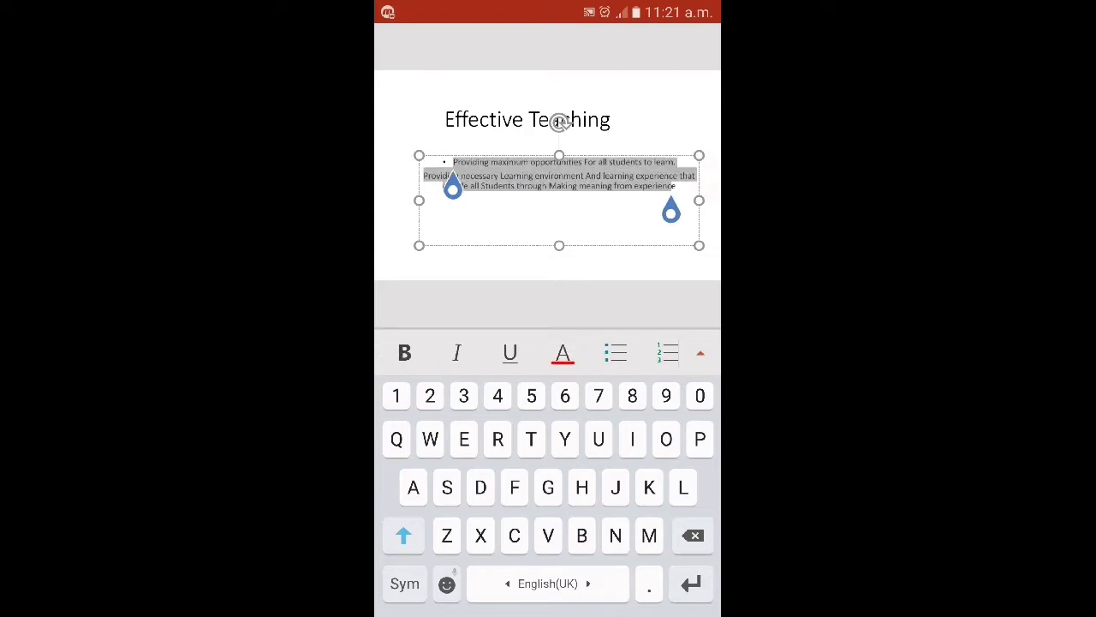
- Make the selected body text red at font size 32
{"action": "left_click", "coordinate": [699, 353]}
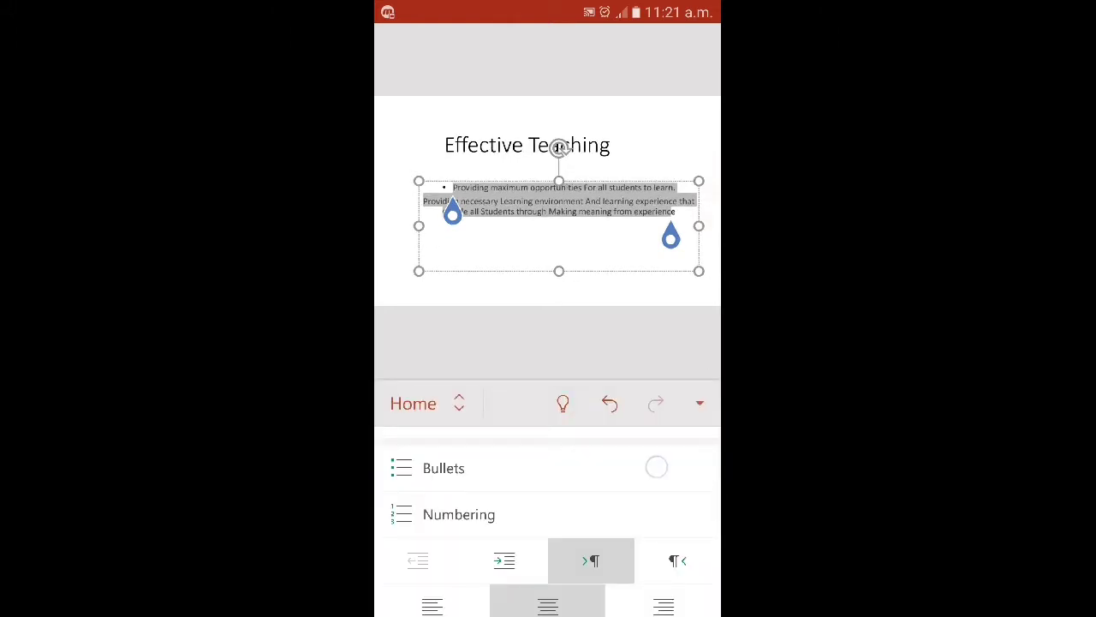
{"action": "scroll", "coordinate": [656, 465], "scroll_direction": "up", "scroll_amount": 5}
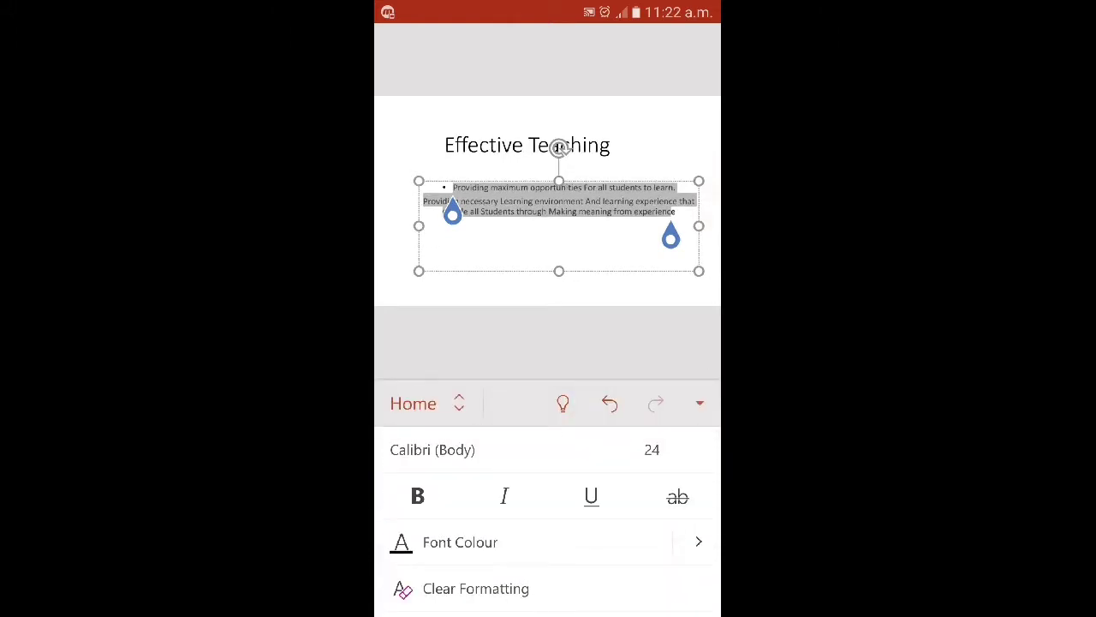
{"action": "left_click", "coordinate": [641, 546]}
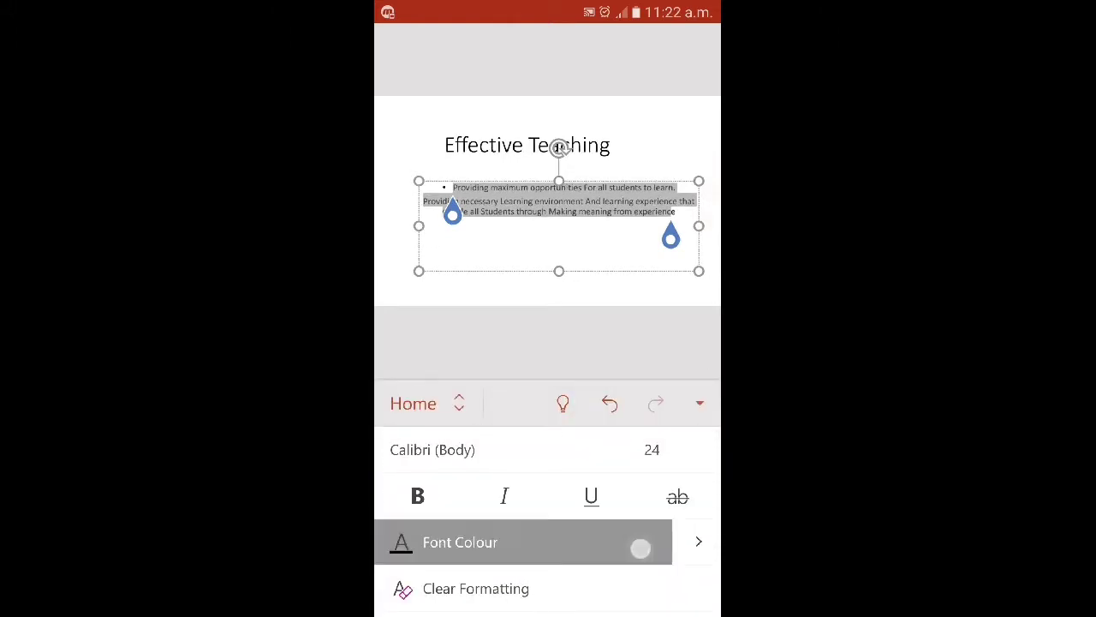
{"action": "left_click", "coordinate": [664, 442]}
{"action": "scroll", "coordinate": [638, 480], "scroll_direction": "down", "scroll_amount": 5}
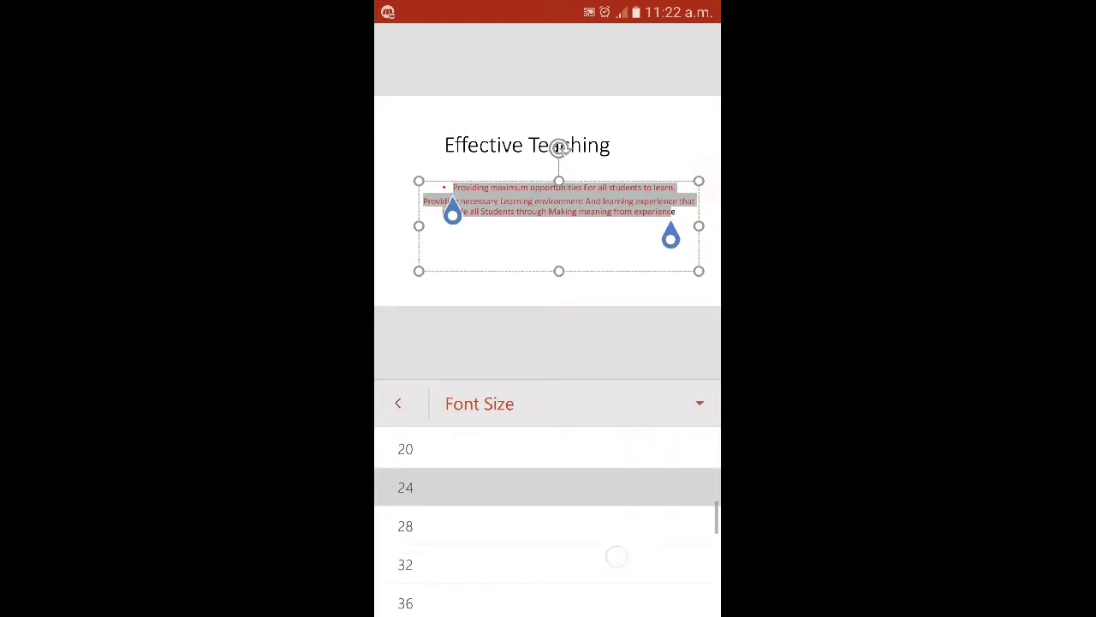
{"action": "left_click", "coordinate": [480, 565]}
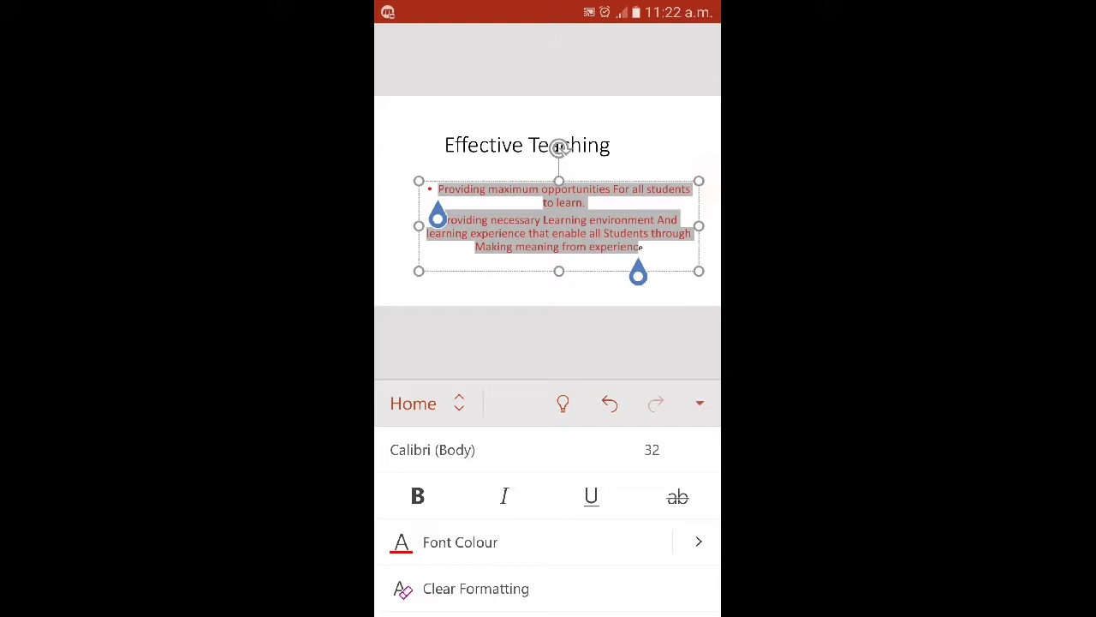
- Recolour the body text gold, then dark navy
{"action": "left_click", "coordinate": [700, 546]}
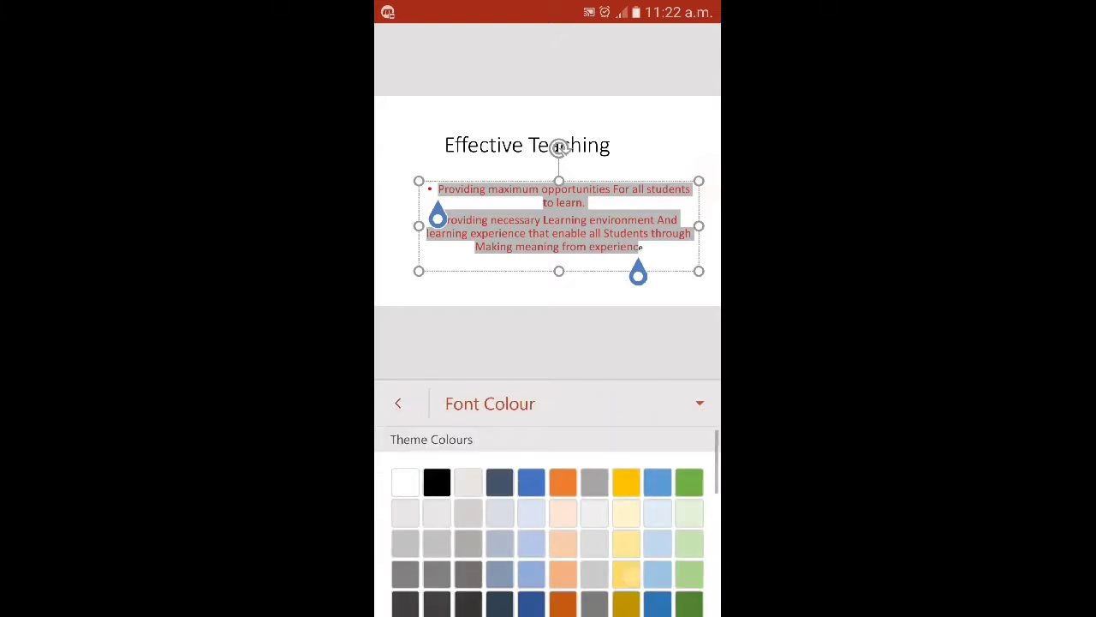
{"action": "left_click", "coordinate": [626, 574]}
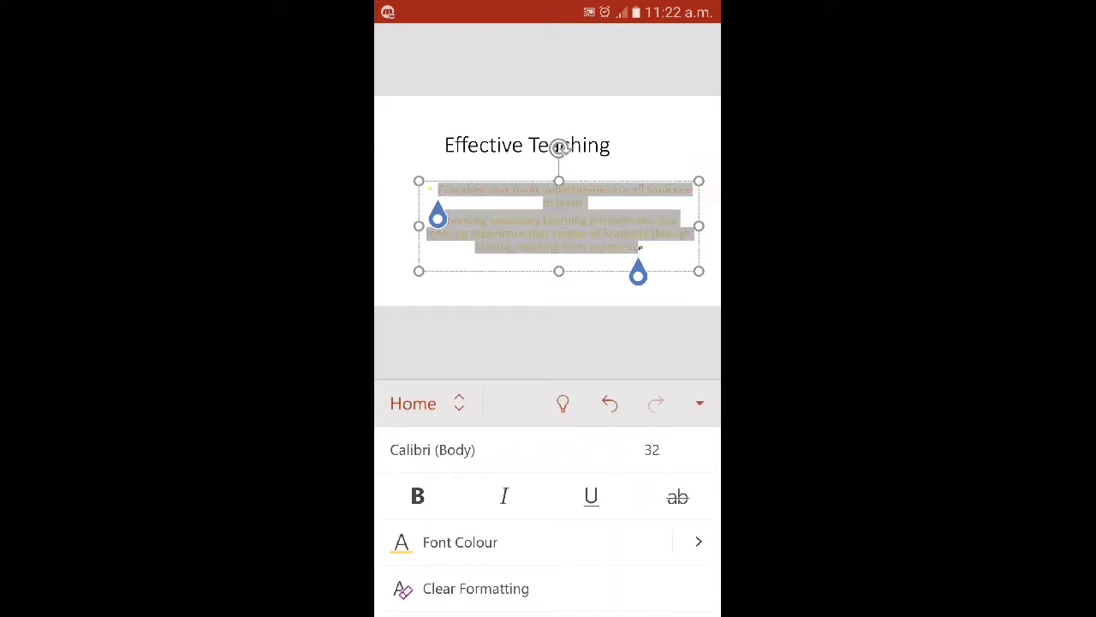
{"action": "left_click", "coordinate": [699, 542]}
{"action": "scroll", "coordinate": [549, 514], "scroll_direction": "down", "scroll_amount": 3}
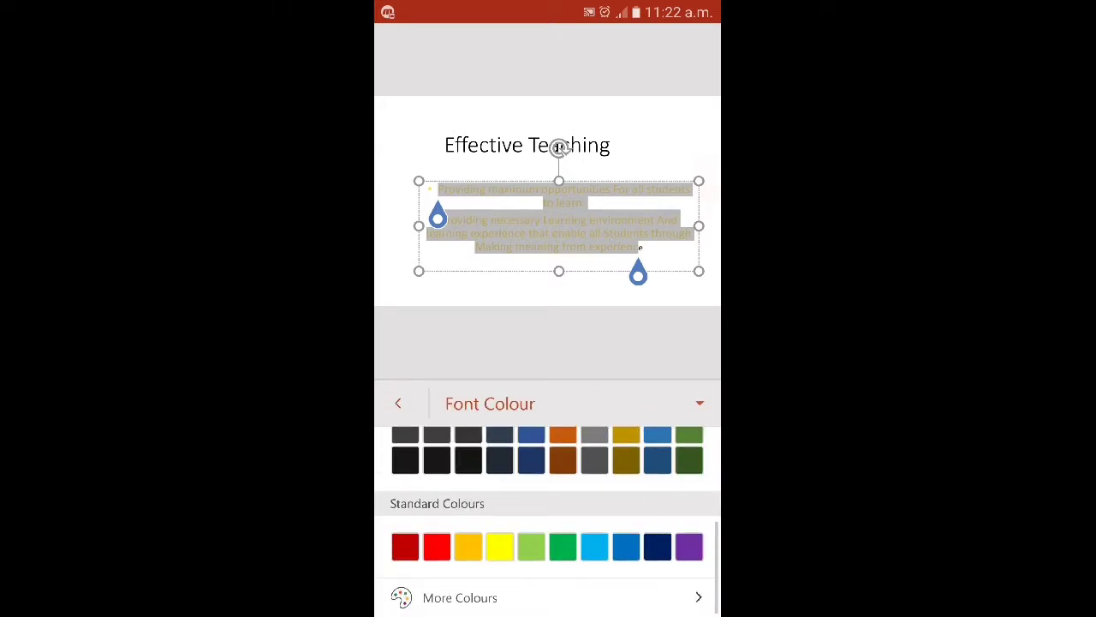
{"action": "left_click", "coordinate": [658, 546]}
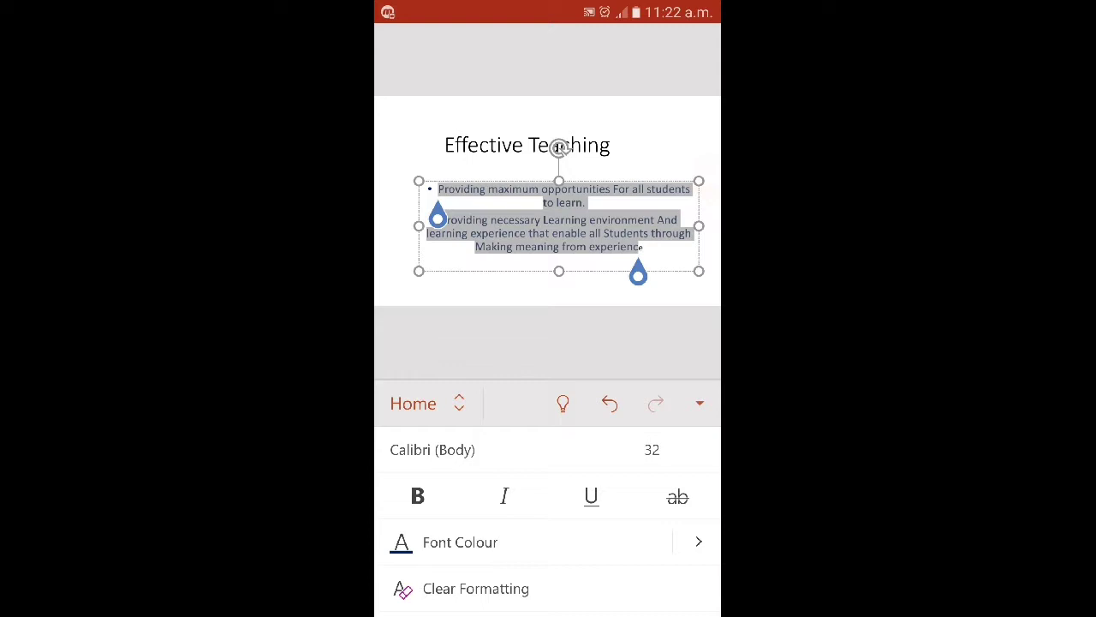
- Make the body text italic, with bold turned back off
{"action": "left_click", "coordinate": [504, 496]}
{"action": "left_click", "coordinate": [417, 496]}
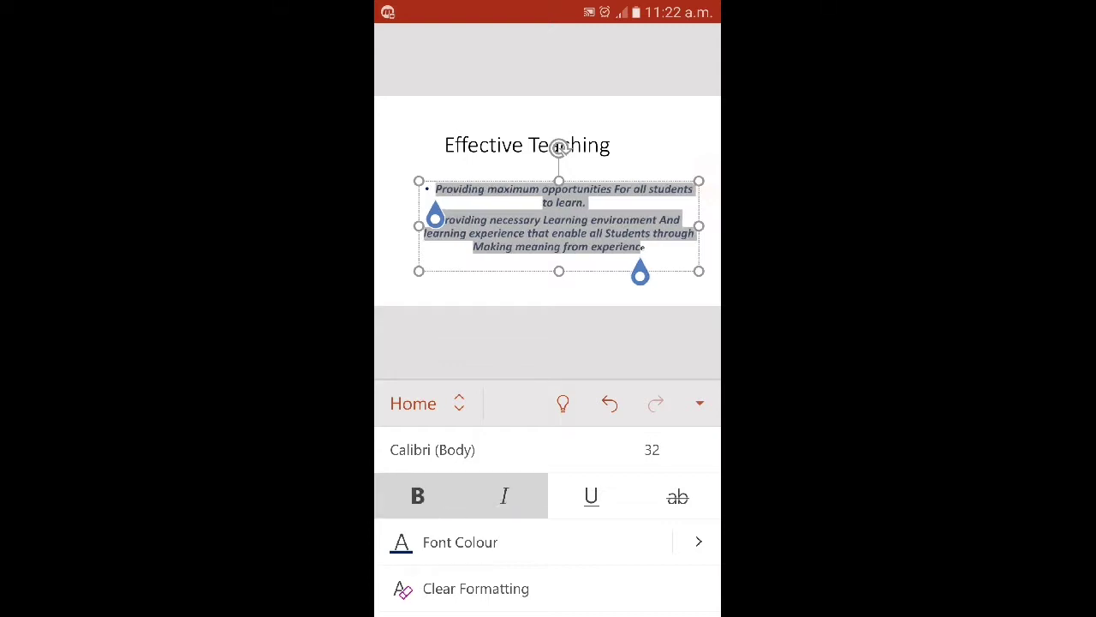
{"action": "left_click", "coordinate": [417, 496]}
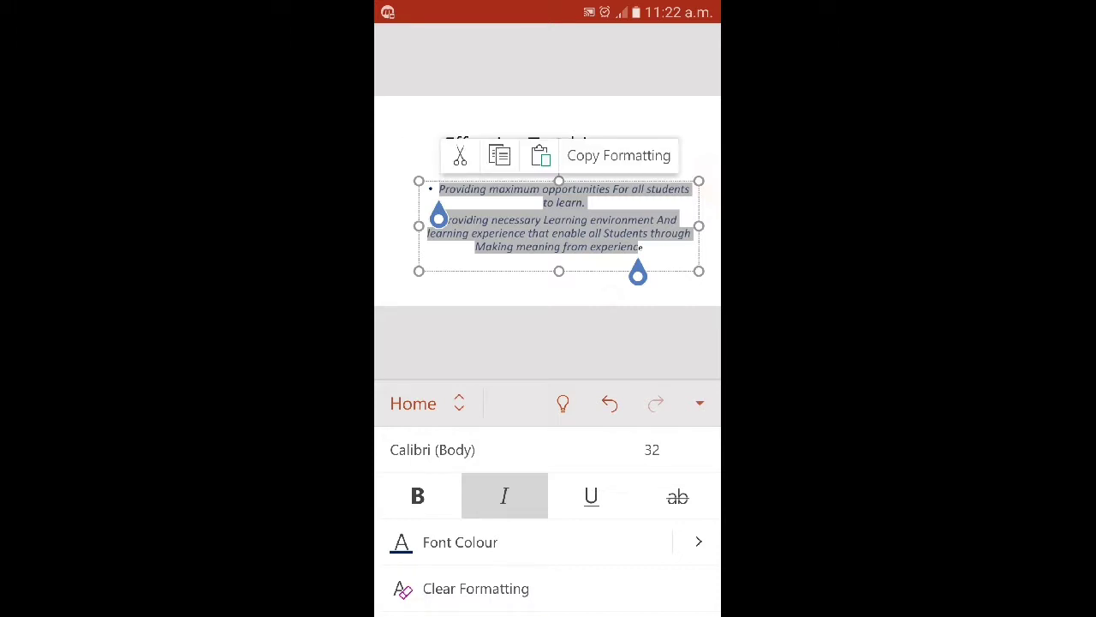
{"action": "left_click", "coordinate": [527, 144]}
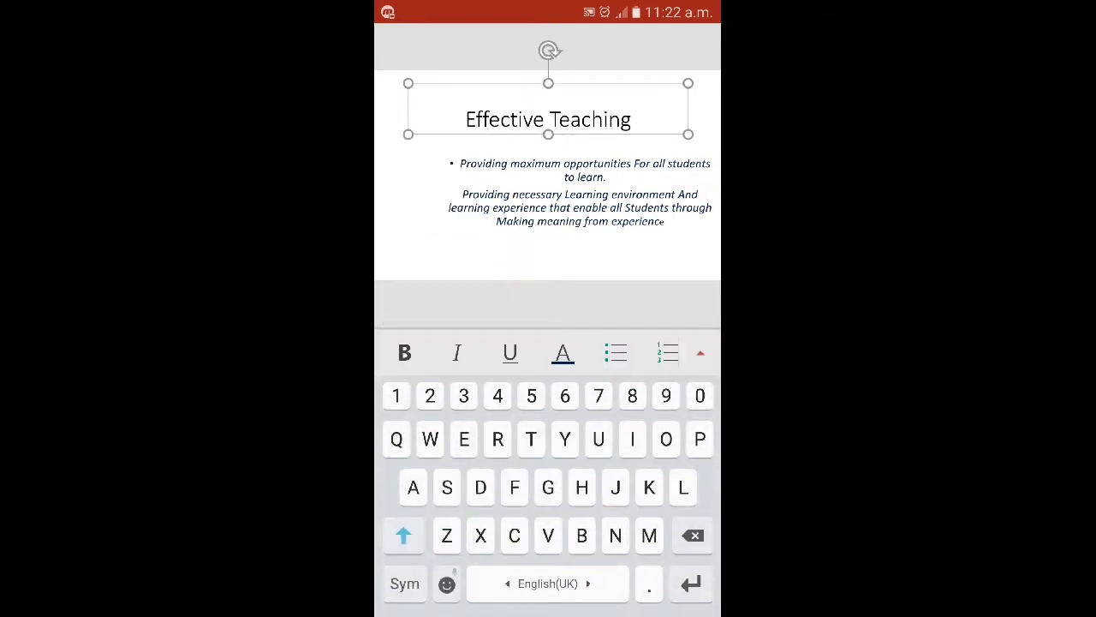
- Add a blank second slide after the Effective Teaching slide and return to slide 1
{"action": "key", "text": "Escape"}
{"action": "left_click", "coordinate": [638, 516]}
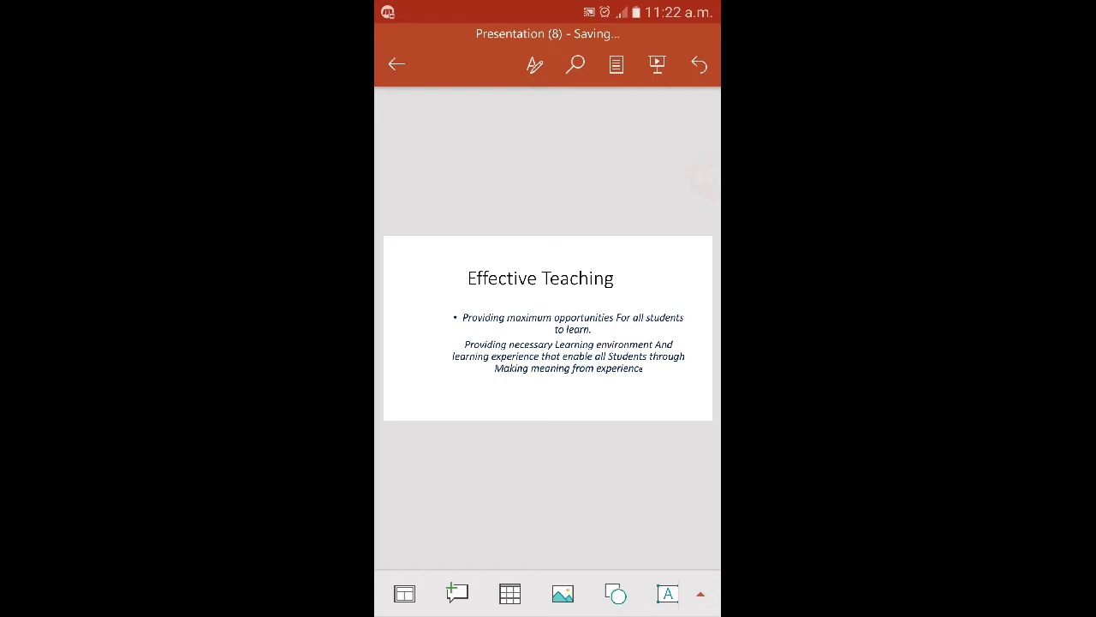
{"action": "left_click", "coordinate": [397, 65]}
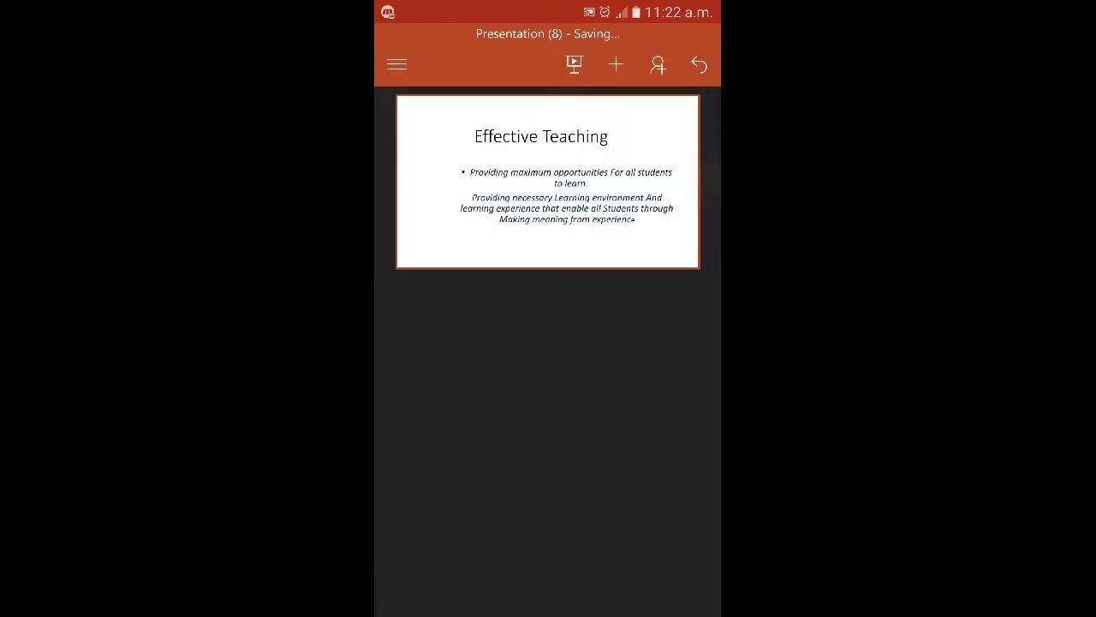
{"action": "left_click", "coordinate": [616, 64]}
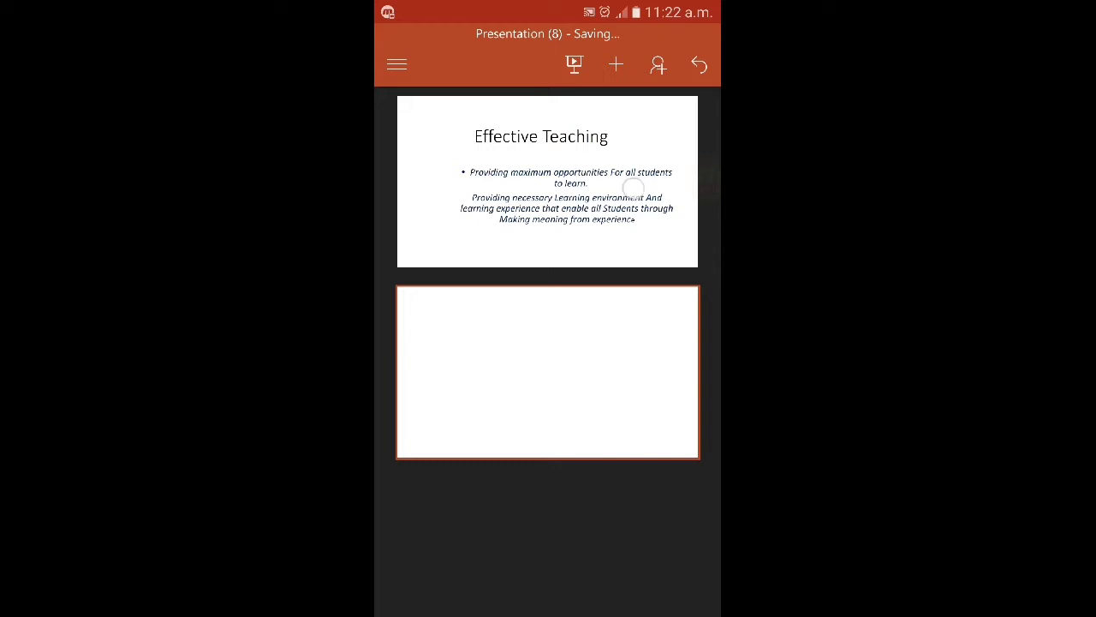
{"action": "left_click", "coordinate": [629, 175]}
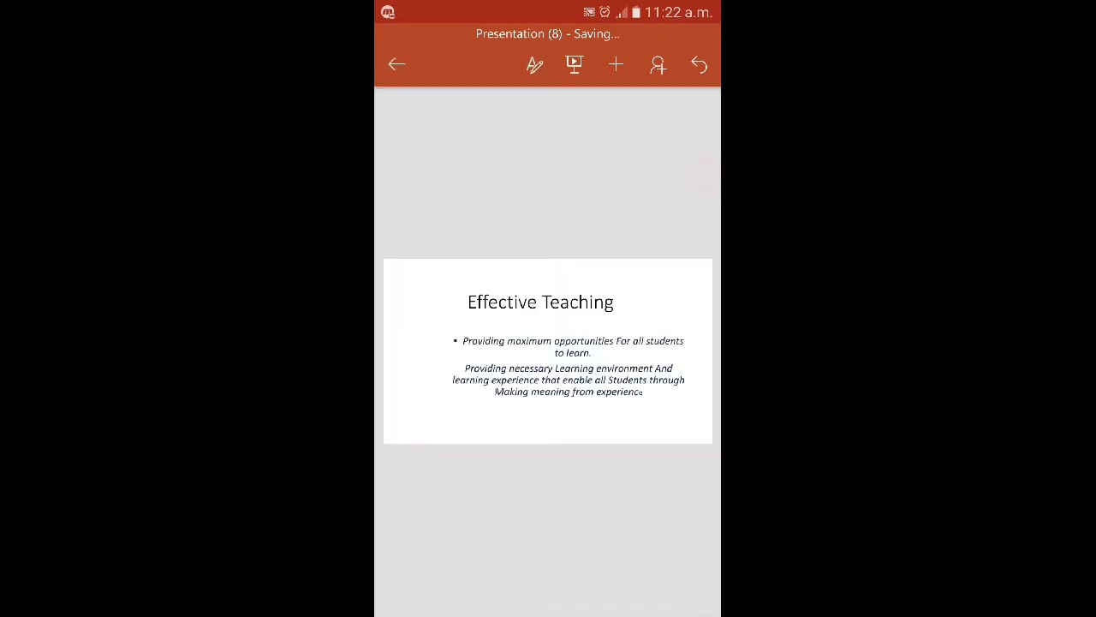
{"action": "left_click", "coordinate": [701, 594]}
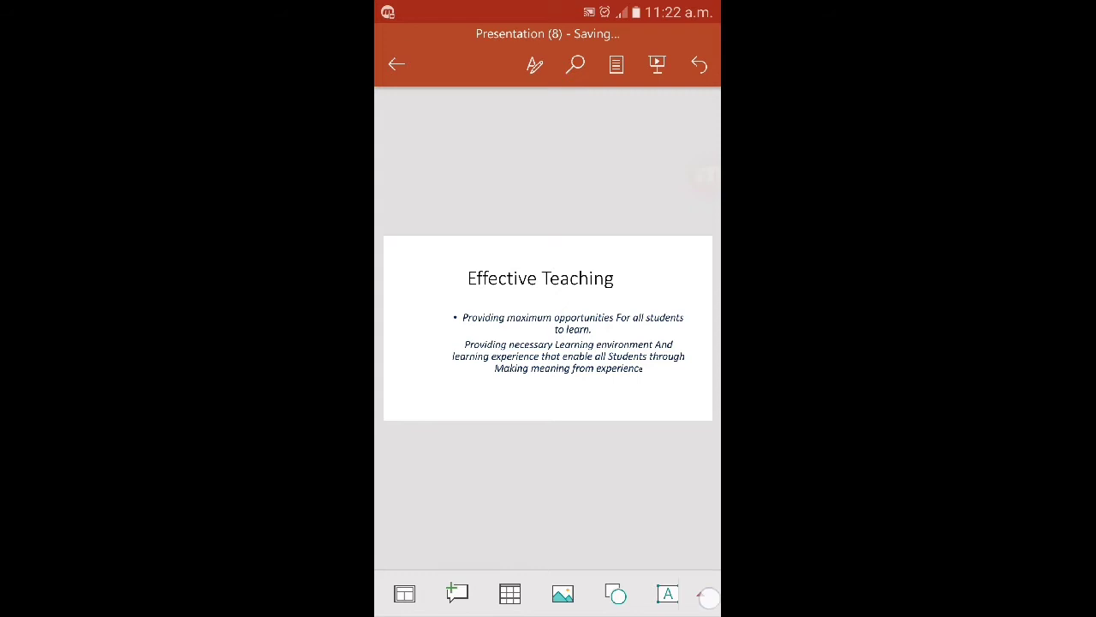
- Apply the grey water-droplet theme from the Design themes gallery
{"action": "left_click", "coordinate": [424, 404]}
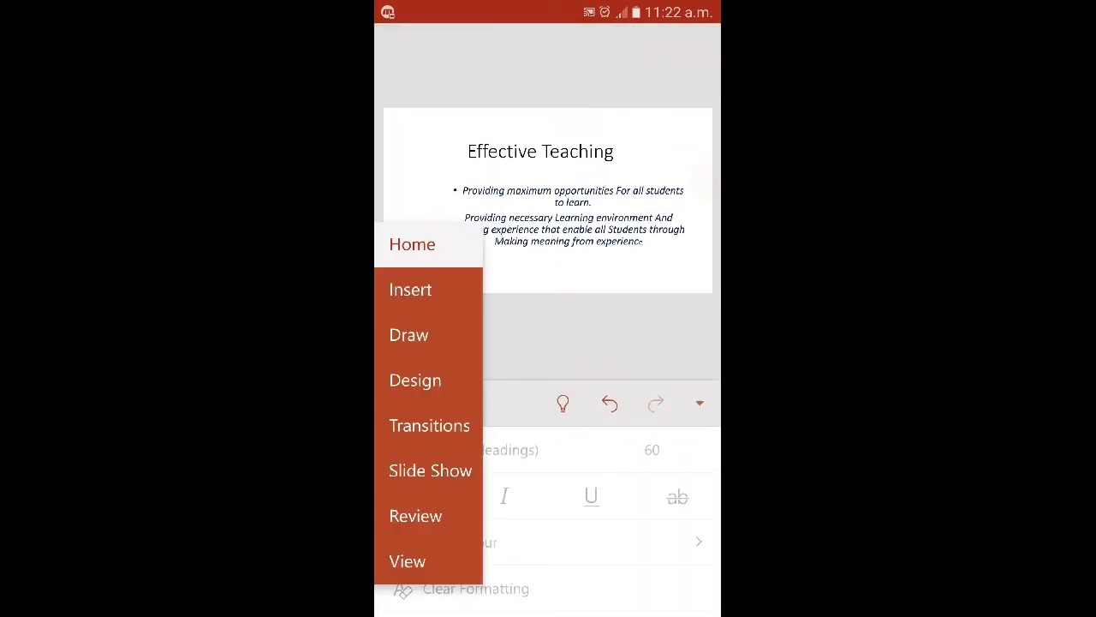
{"action": "left_click", "coordinate": [415, 380]}
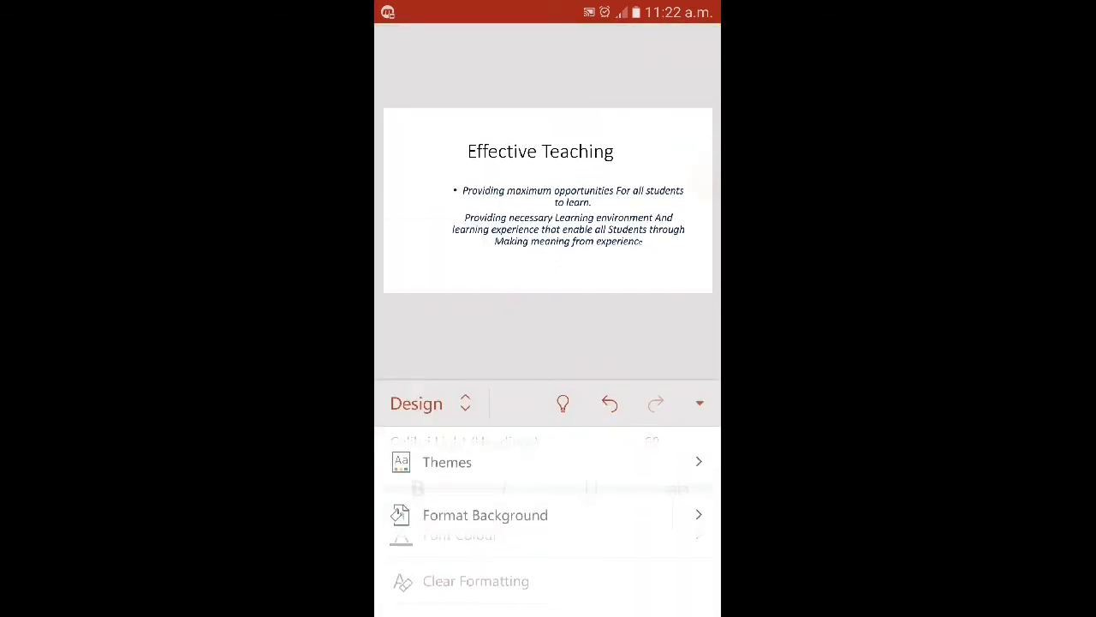
{"action": "left_click", "coordinate": [653, 450]}
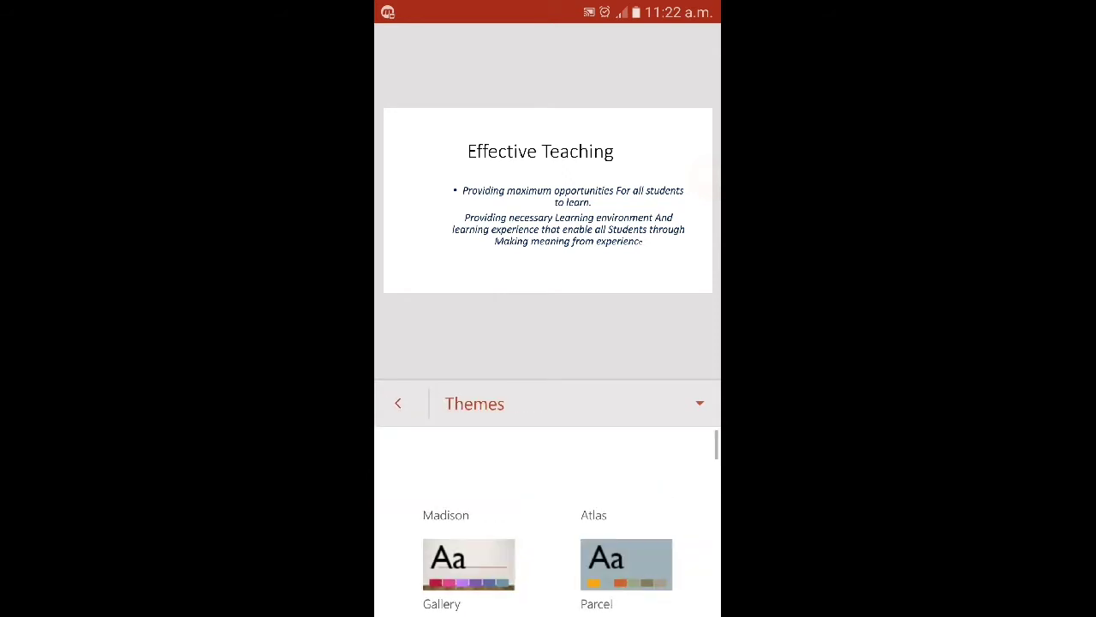
{"action": "left_click_drag", "start_coordinate": [627, 510], "coordinate": [626, 386]}
{"action": "scroll", "coordinate": [549, 523], "scroll_direction": "down", "scroll_amount": 2}
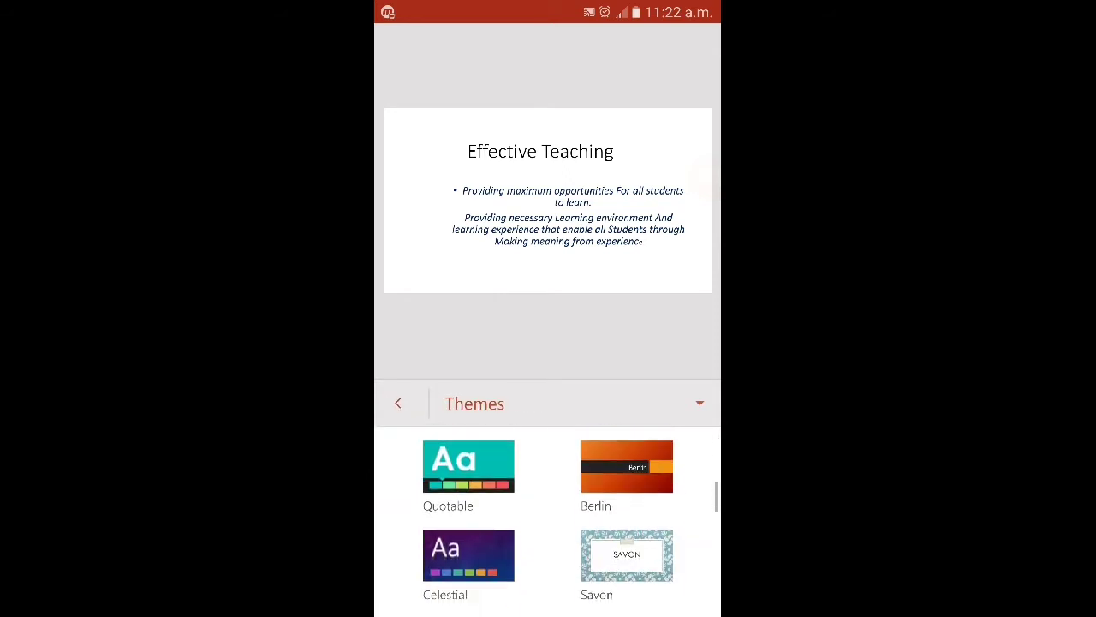
{"action": "scroll", "coordinate": [548, 522], "scroll_direction": "down", "scroll_amount": 3}
{"action": "scroll", "coordinate": [548, 522], "scroll_direction": "down", "scroll_amount": 3}
{"action": "left_click", "coordinate": [627, 582]}
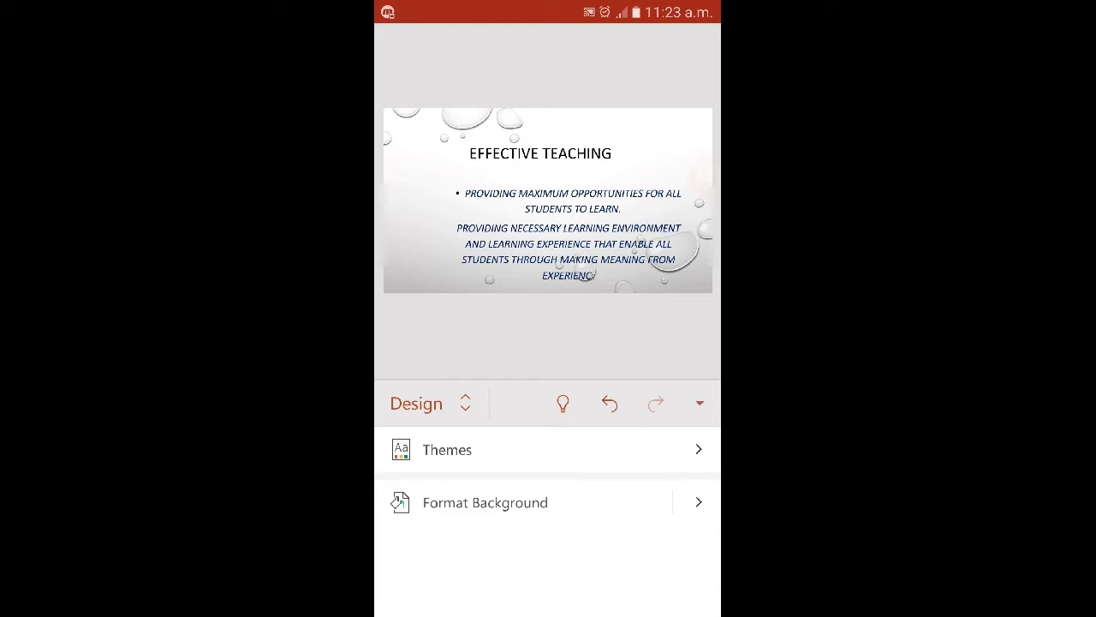
{"action": "left_click", "coordinate": [700, 403]}
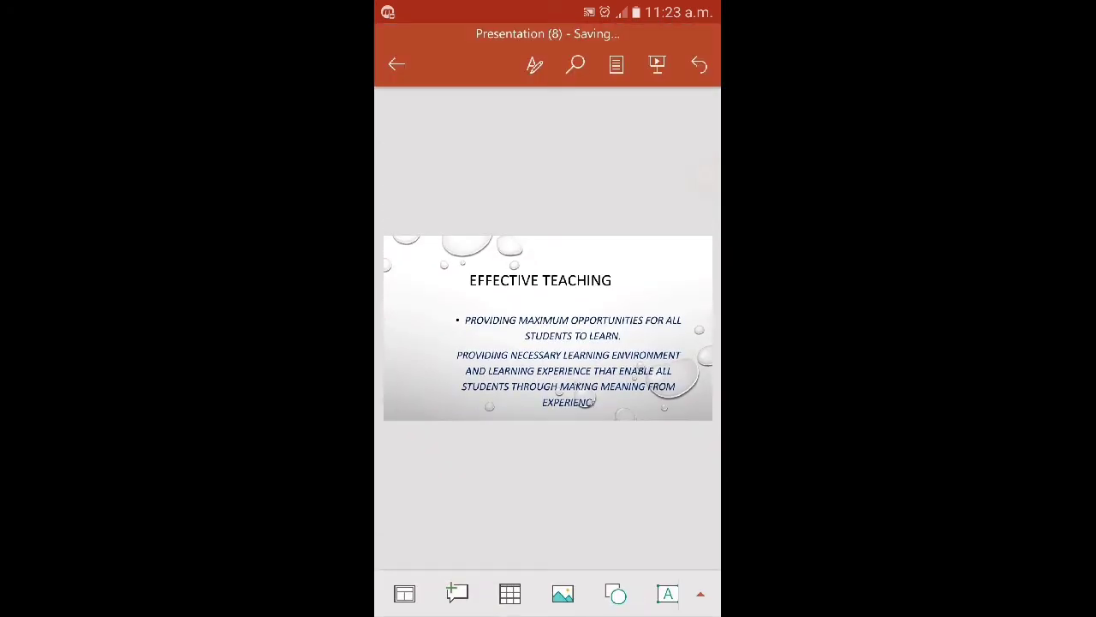
- Paste the two learning-opportunity bullet paragraphs into slide 2's body placeholder
{"action": "left_click", "coordinate": [397, 64]}
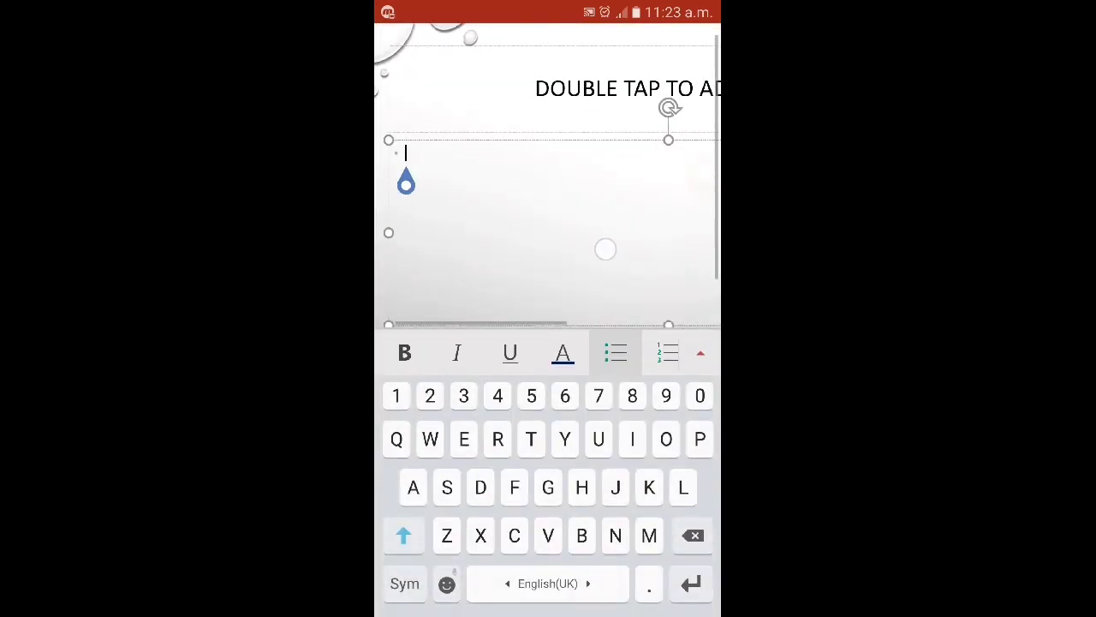
{"action": "left_click", "coordinate": [406, 182]}
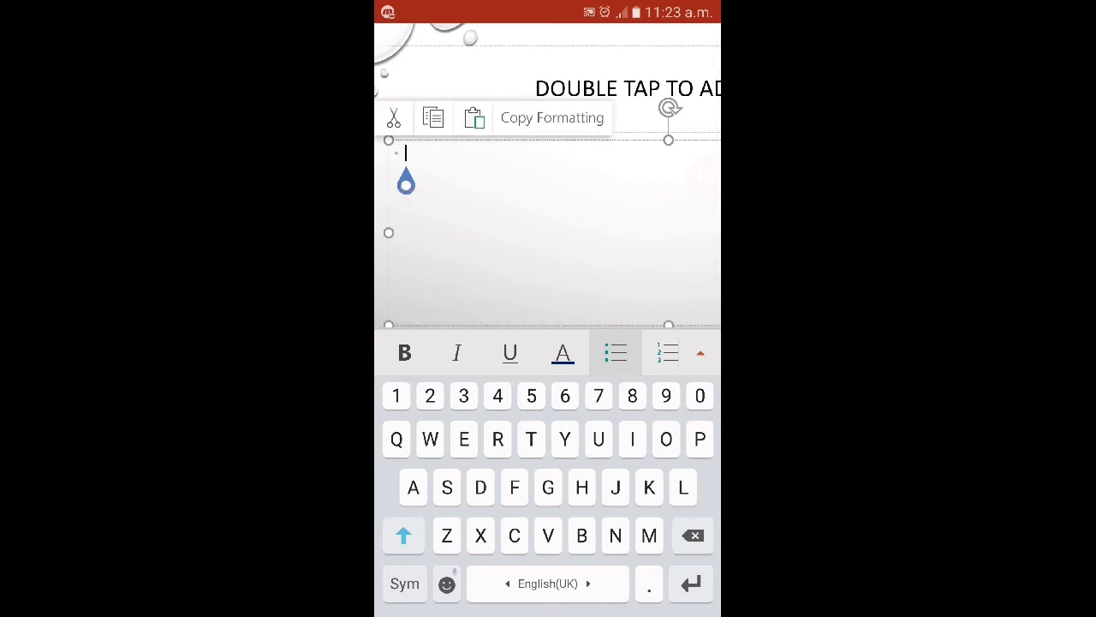
{"action": "left_click", "coordinate": [473, 118]}
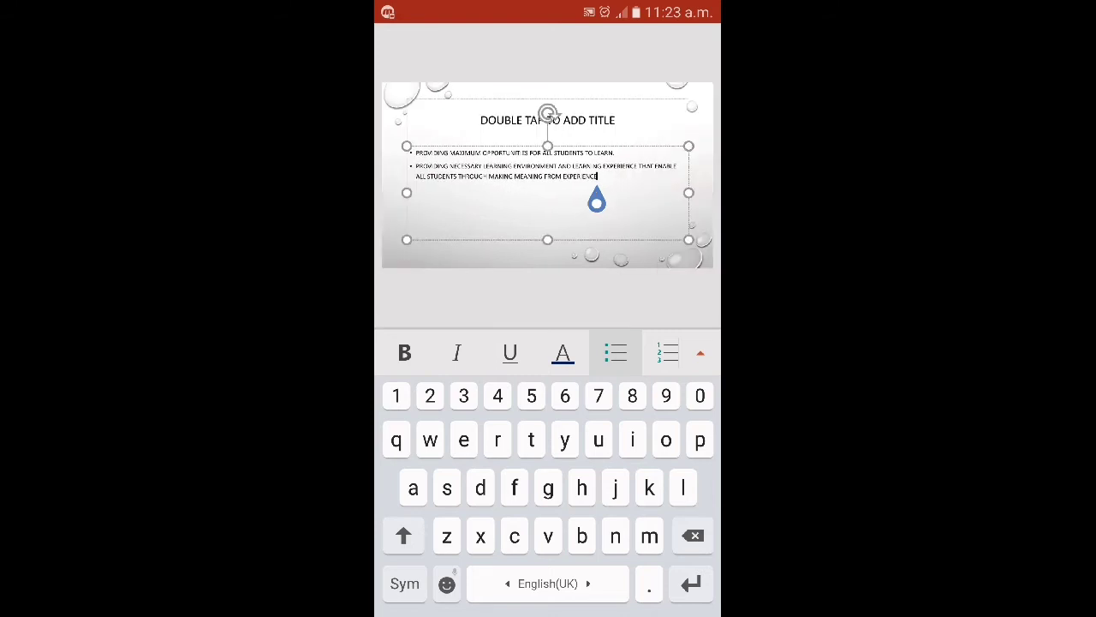
{"action": "key", "text": "Escape"}
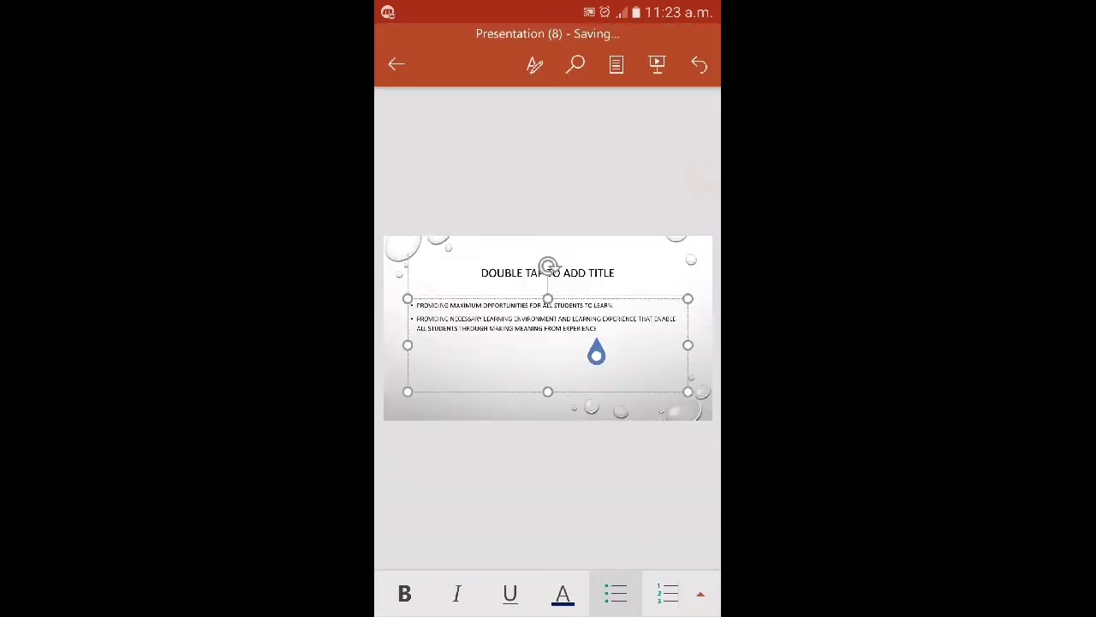
{"action": "key", "text": "Escape"}
{"action": "key", "text": "Escape"}
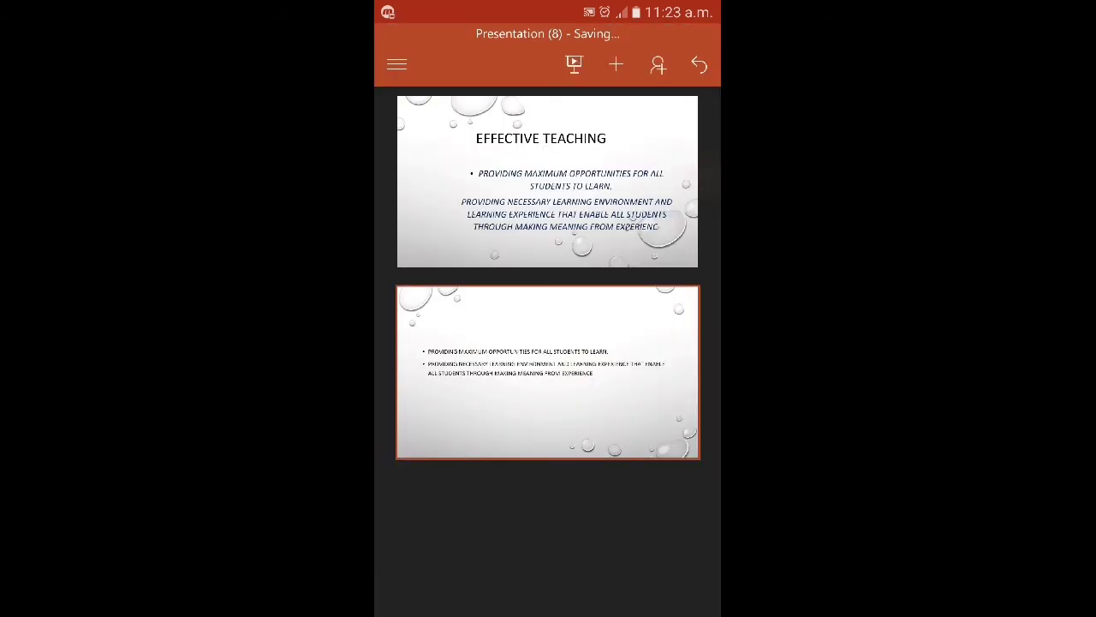
{"action": "left_click", "coordinate": [396, 64]}
{"action": "left_click", "coordinate": [685, 485]}
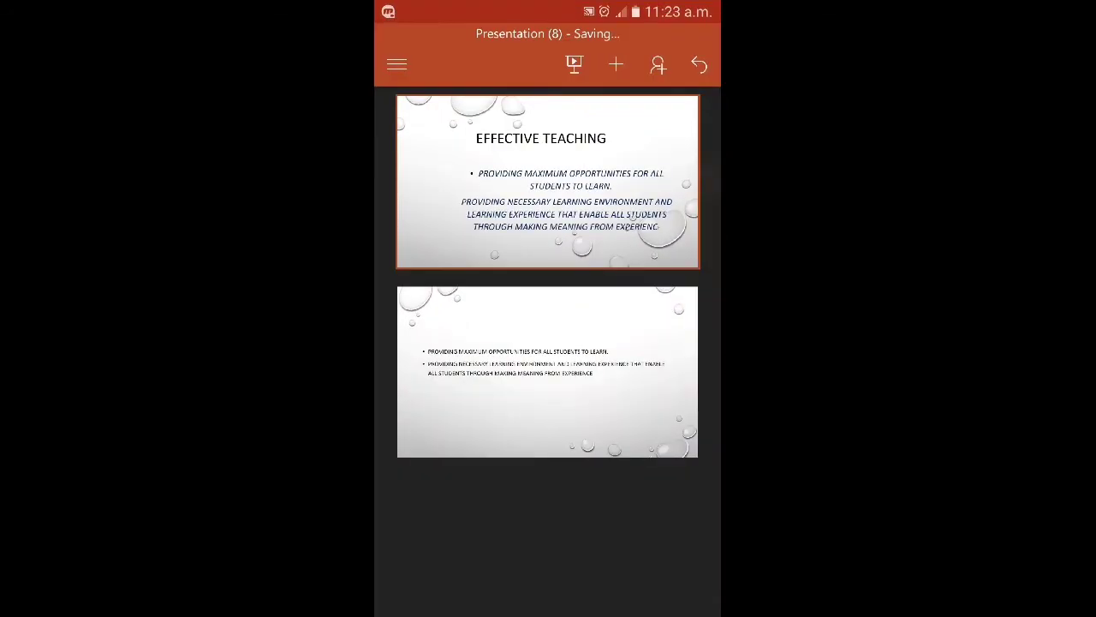
- Start Save As for Presentation (8) with This device as the location
{"action": "left_click", "coordinate": [396, 64]}
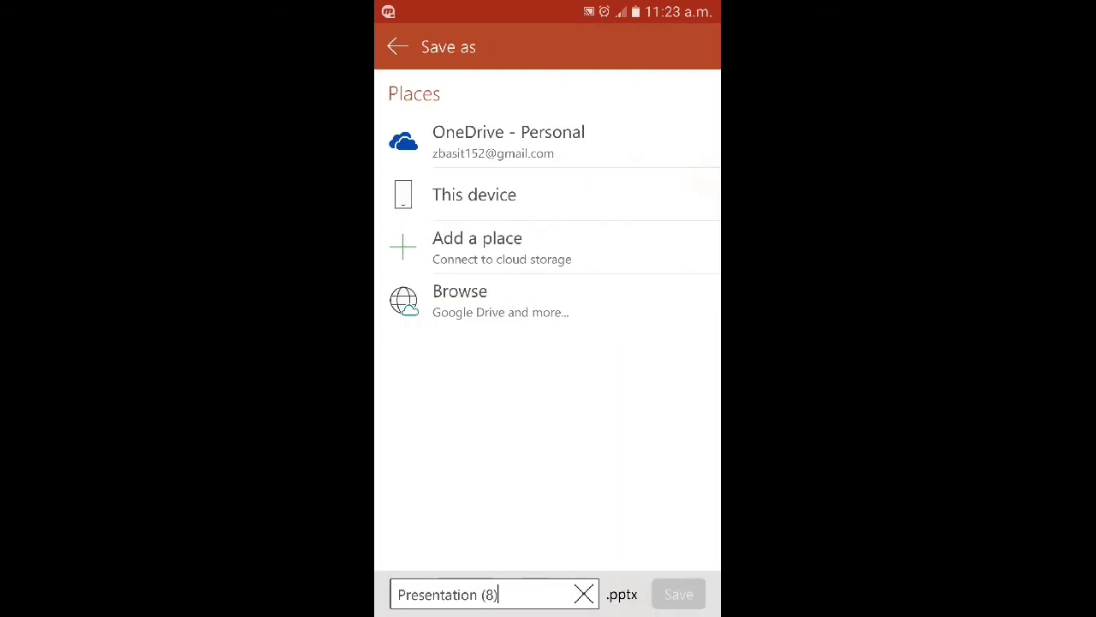
{"action": "left_click", "coordinate": [591, 194]}
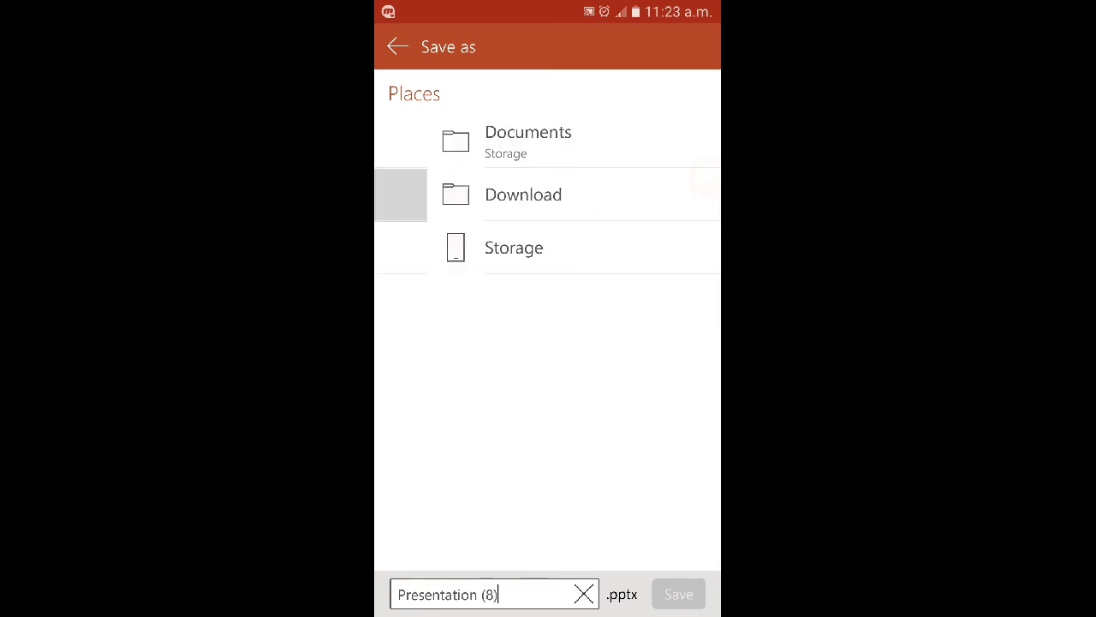